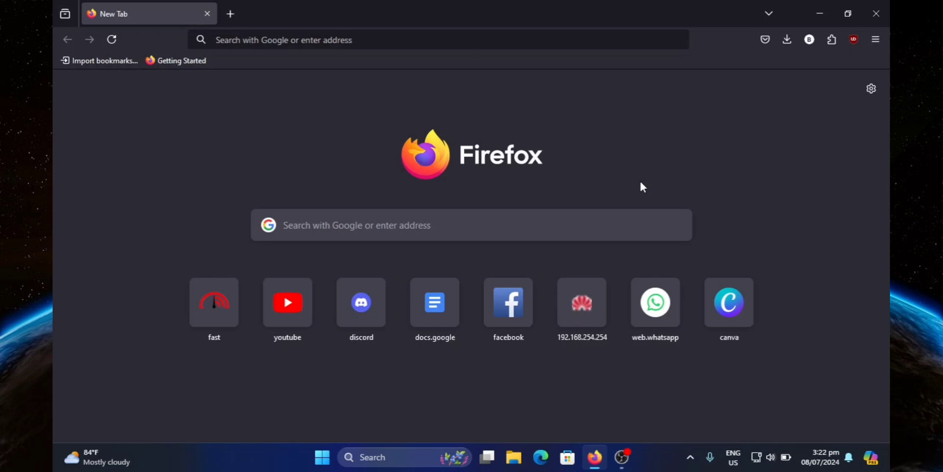
Step: Open the wix.com home page in a new private browsing window
key("ctrl+shift+p")
type("wix")
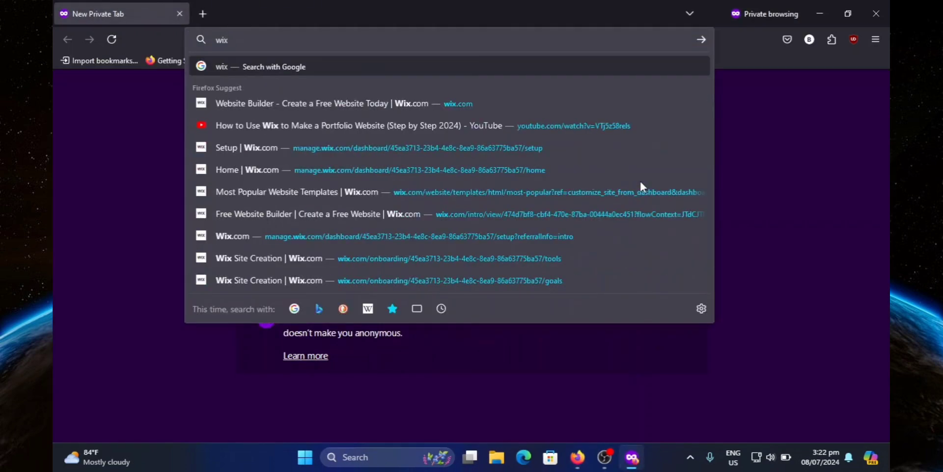
type(".com")
key("Return")
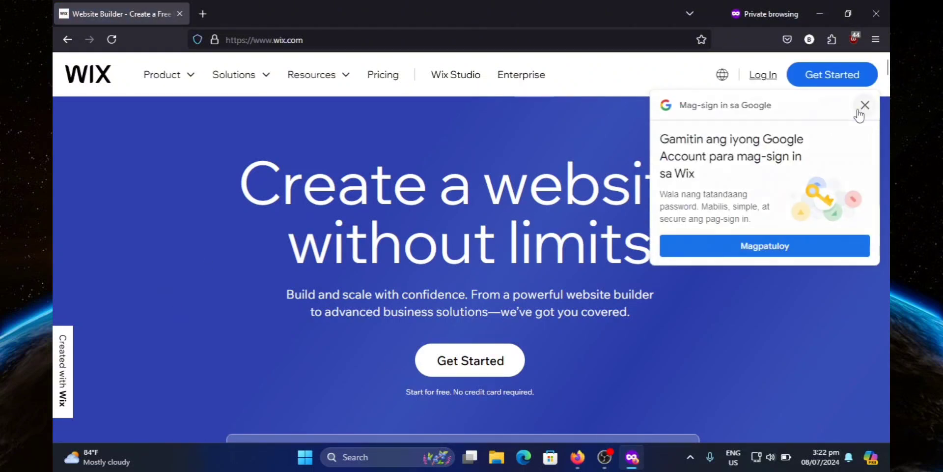
Step: Dismiss the Google sign-in prompt, view the Wix sign-up page through Get Started, and close the private window
left_click(860, 112)
scroll(736, 134, "down", 3)
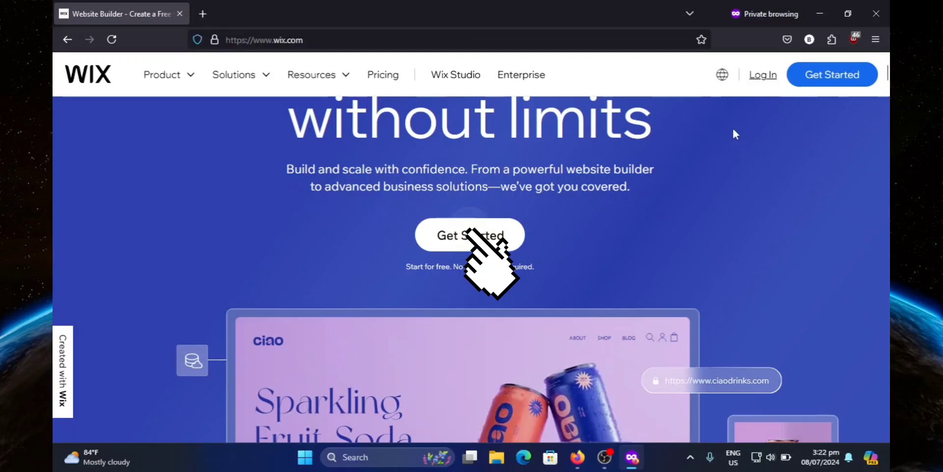
left_click(532, 249)
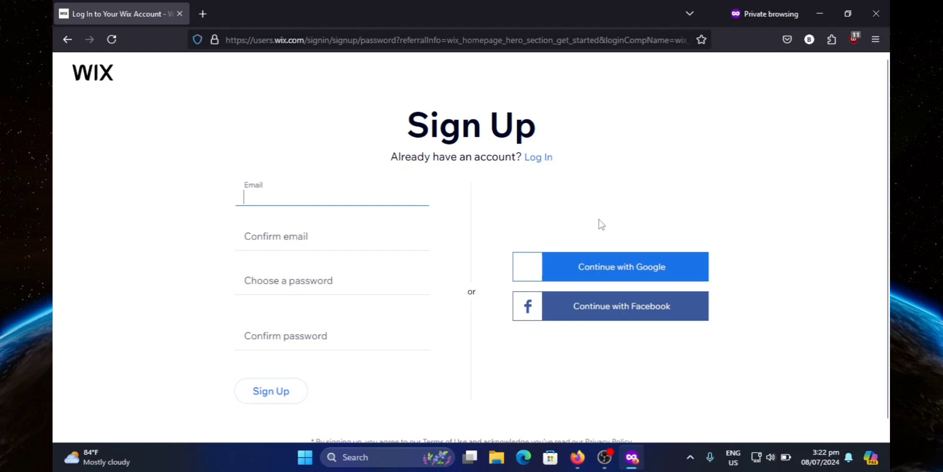
left_click(184, 14)
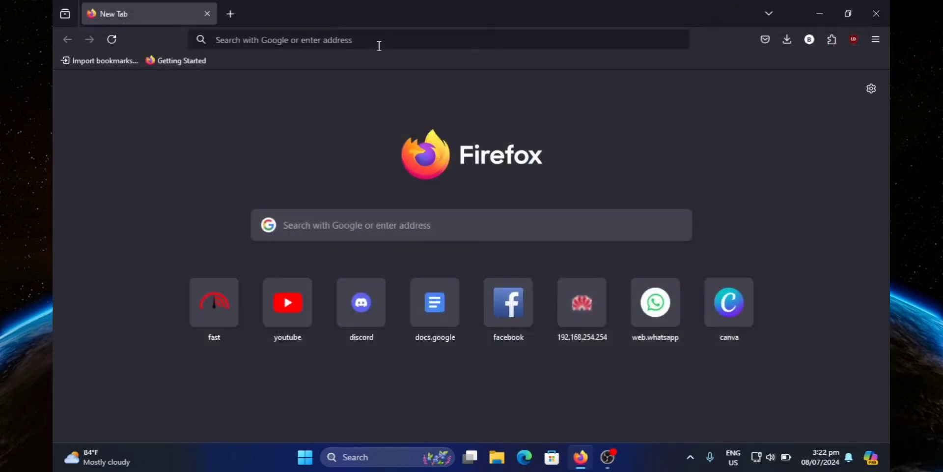
Step: Load wix.com in the regular browser window to reach the site dashboard
left_click(349, 39)
type("wix.com")
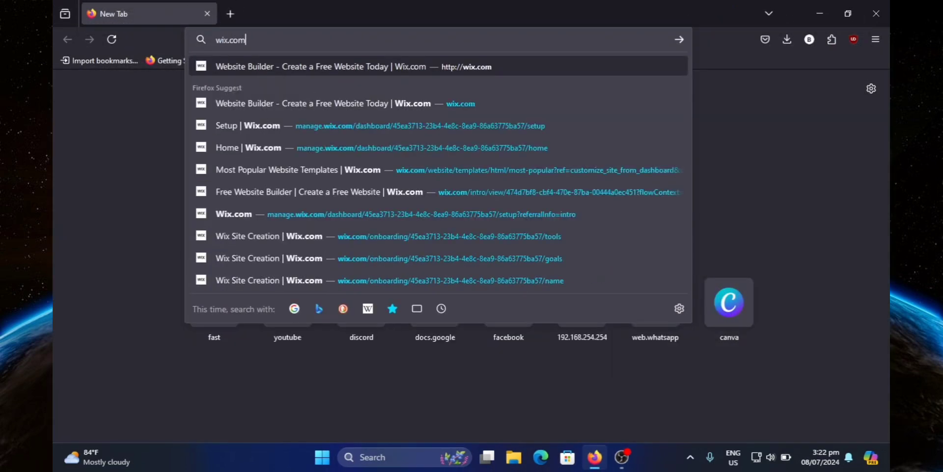
key("Return")
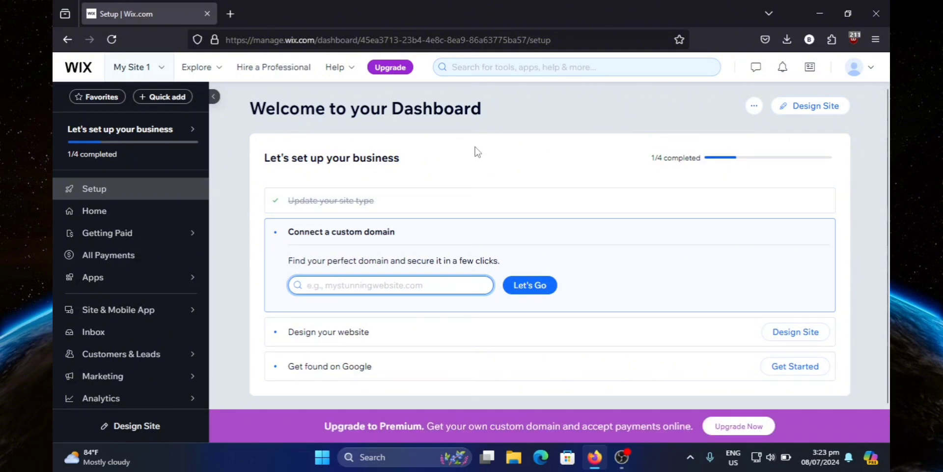
Step: Start designing the site from the dashboard and choose to customize a template
left_click(816, 109)
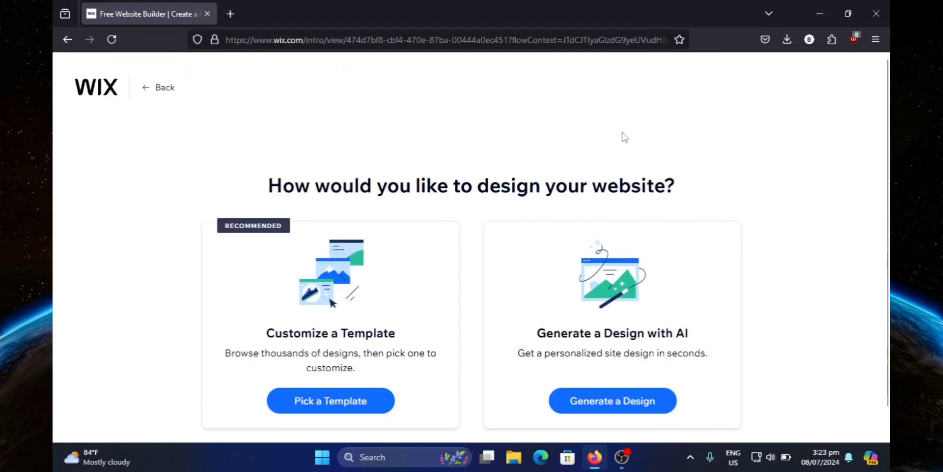
scroll(517, 169, "down", 1)
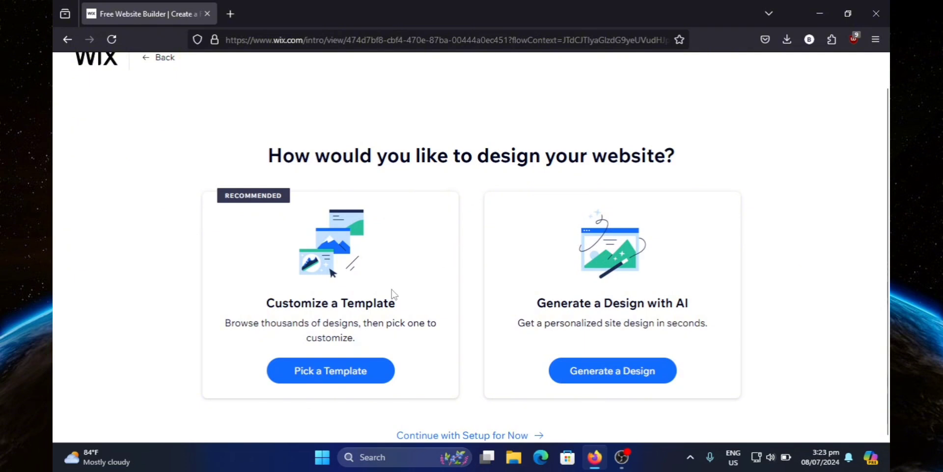
left_click(339, 372)
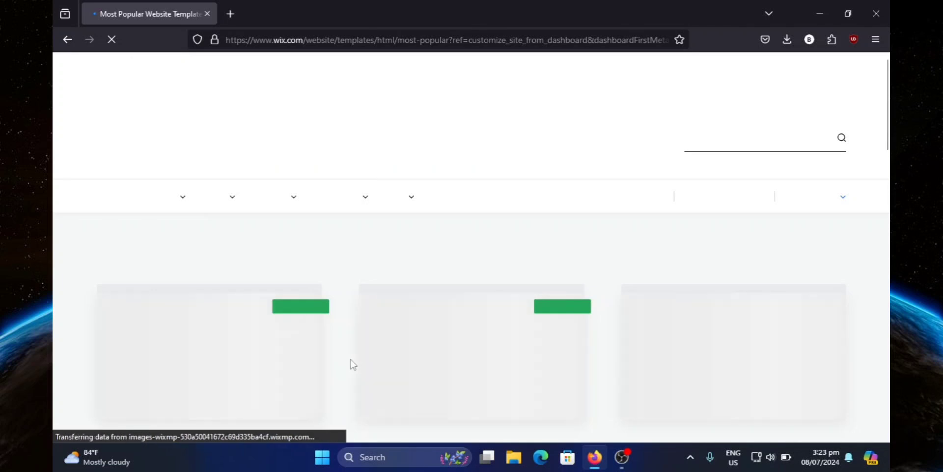
Step: Browse the Most Popular Website Templates on pages 1 to 3 for a suitable design
scroll(373, 215, "down", 2)
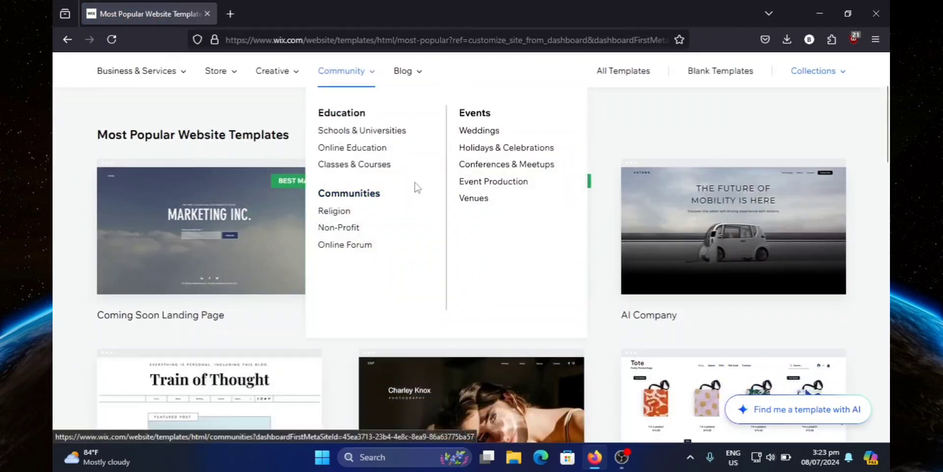
scroll(600, 127, "up", 1)
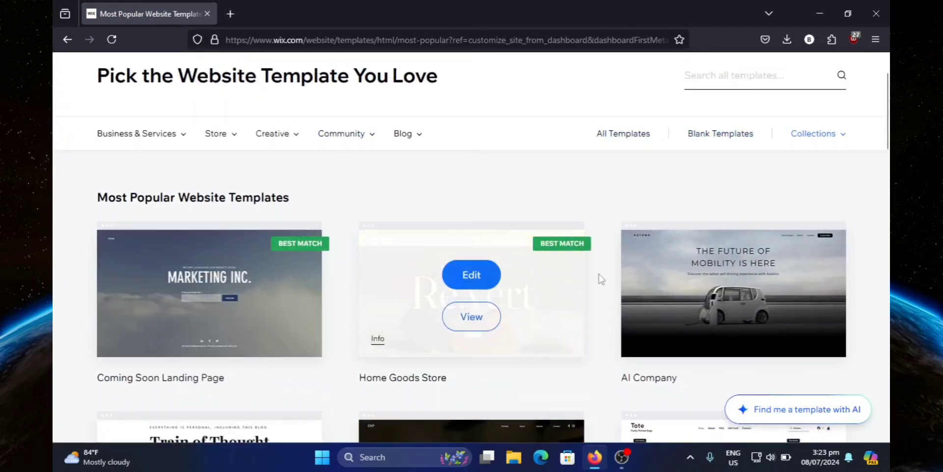
scroll(235, 196, "down", 3)
scroll(235, 220, "down", 1)
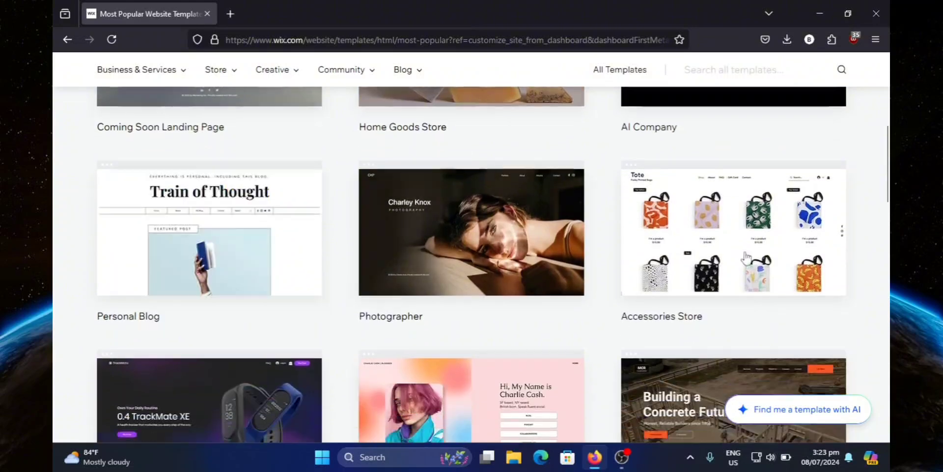
scroll(474, 214, "down", 3)
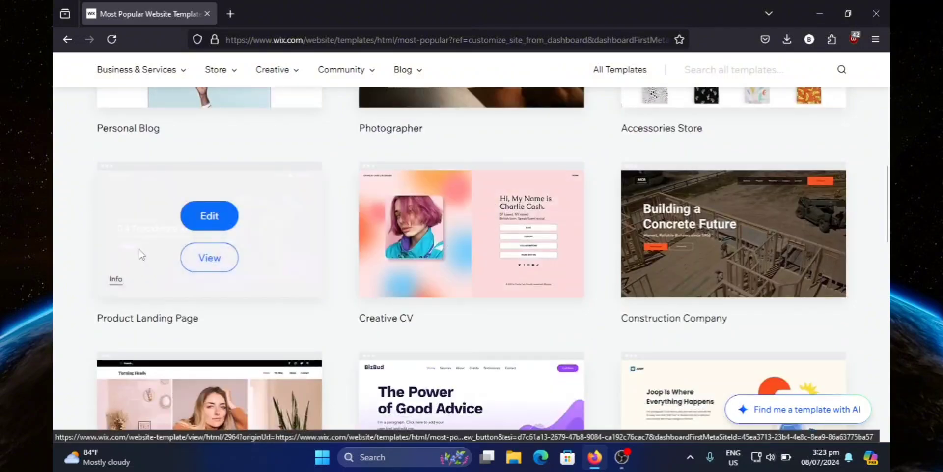
scroll(587, 280, "down", 5)
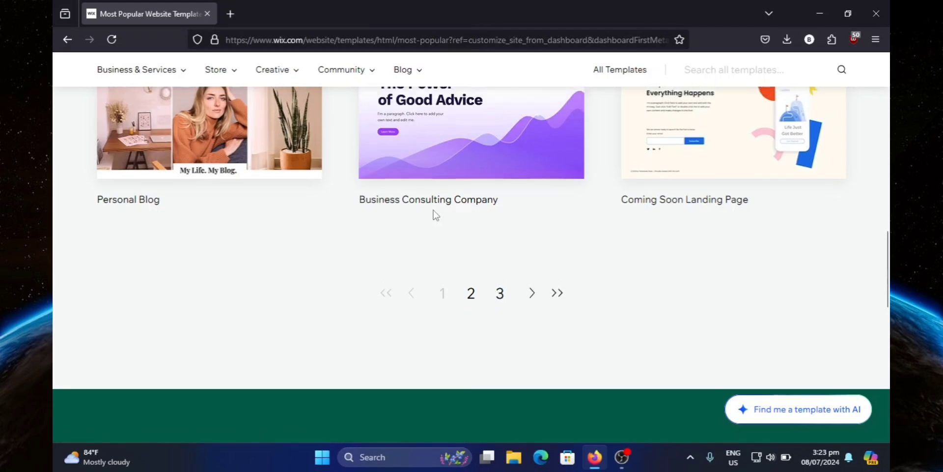
scroll(468, 377, "up", 2)
left_click(471, 414)
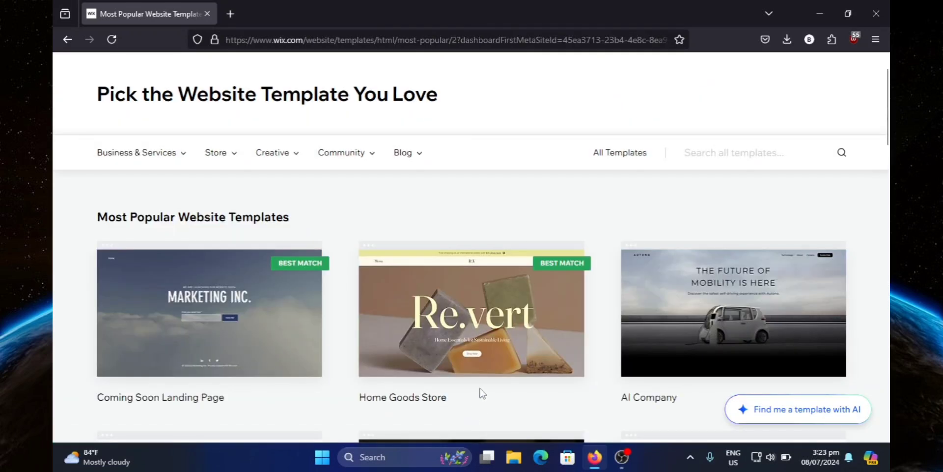
scroll(548, 209, "down", 3)
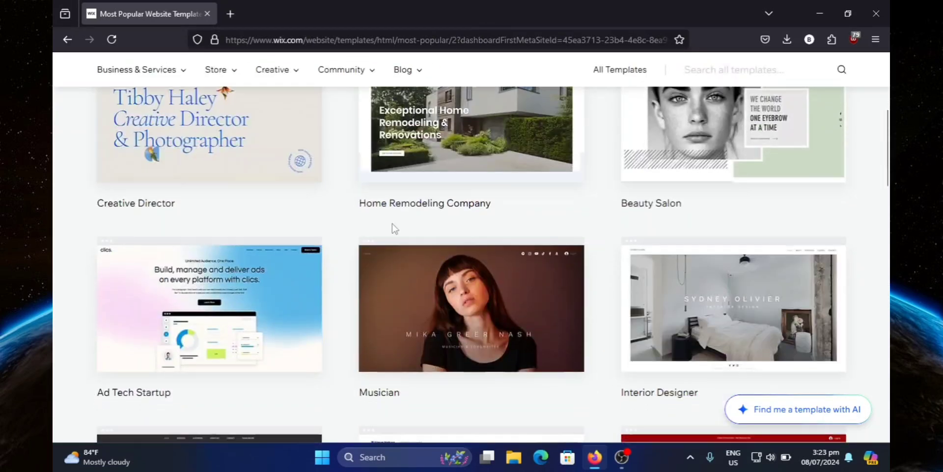
scroll(393, 216, "down", 5)
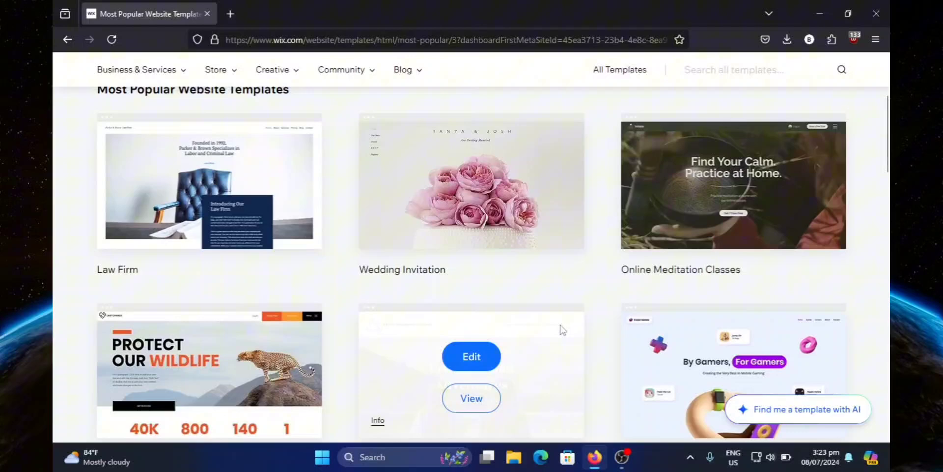
scroll(563, 330, "down", 3)
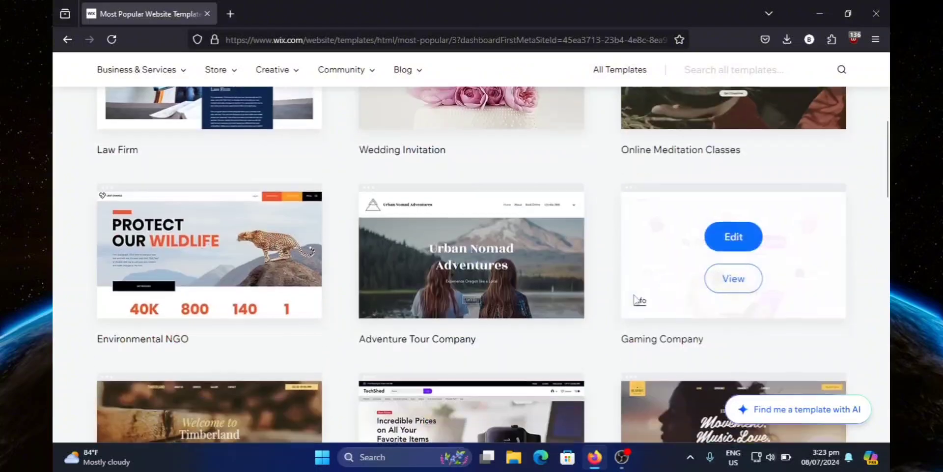
scroll(745, 221, "down", 3)
scroll(723, 193, "down", 1)
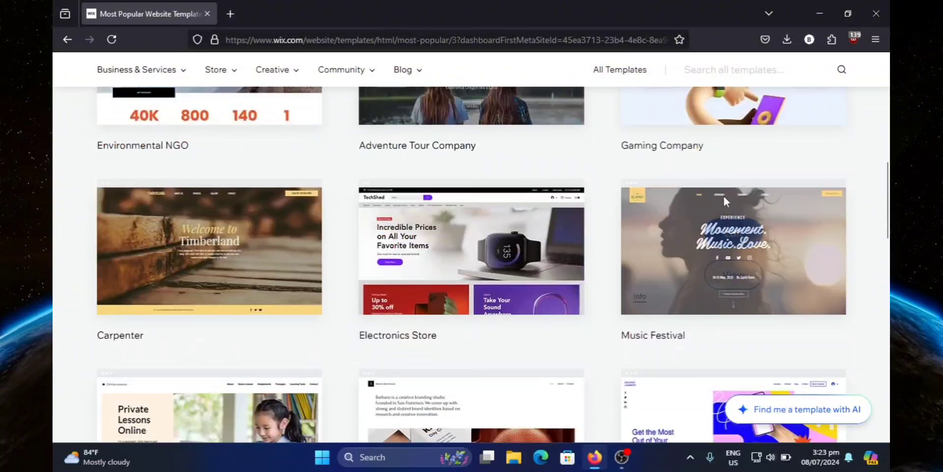
scroll(457, 136, "up", 3)
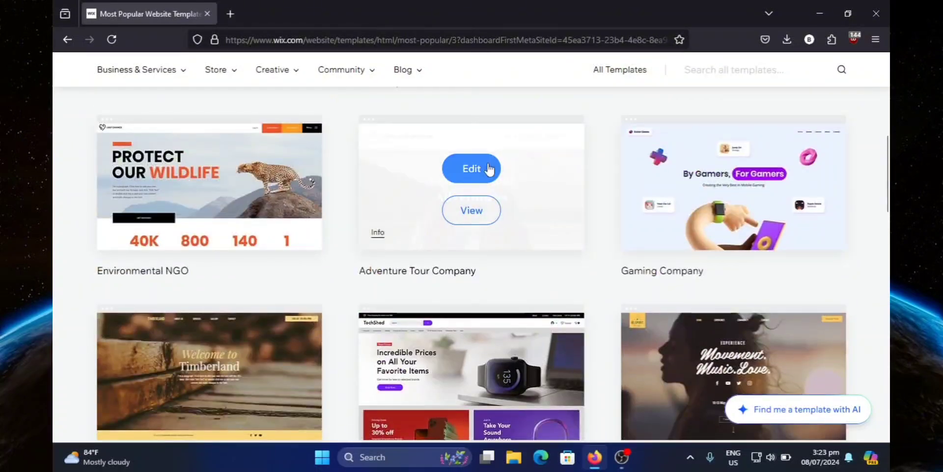
scroll(467, 243, "up", 2)
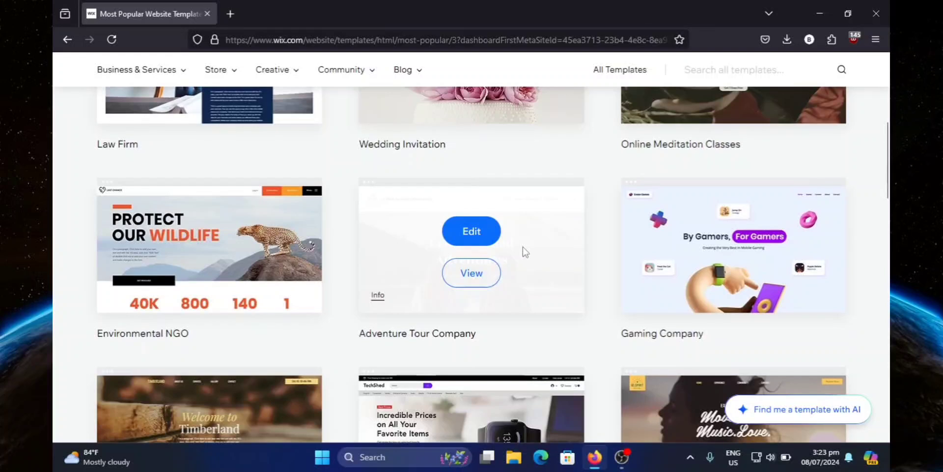
Step: Preview the Adventure Tour Company template, dismissing its edit prompt, and return to the template gallery
left_click(472, 274)
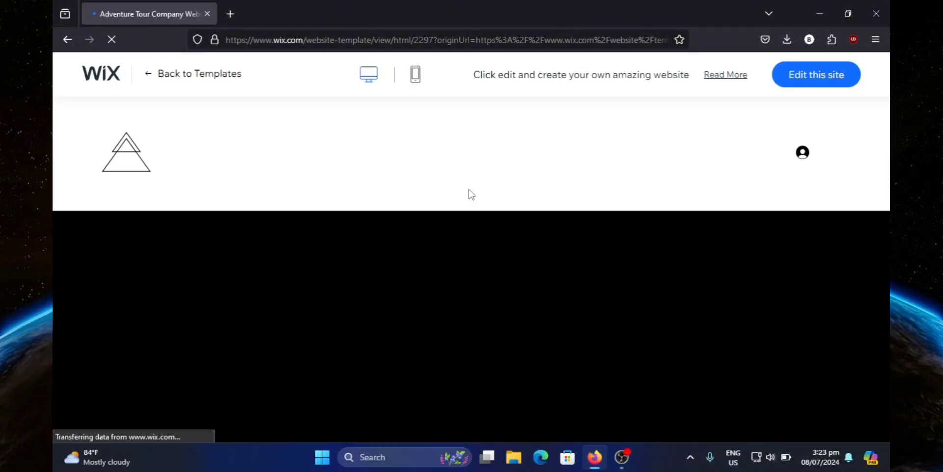
scroll(460, 231, "down", 6)
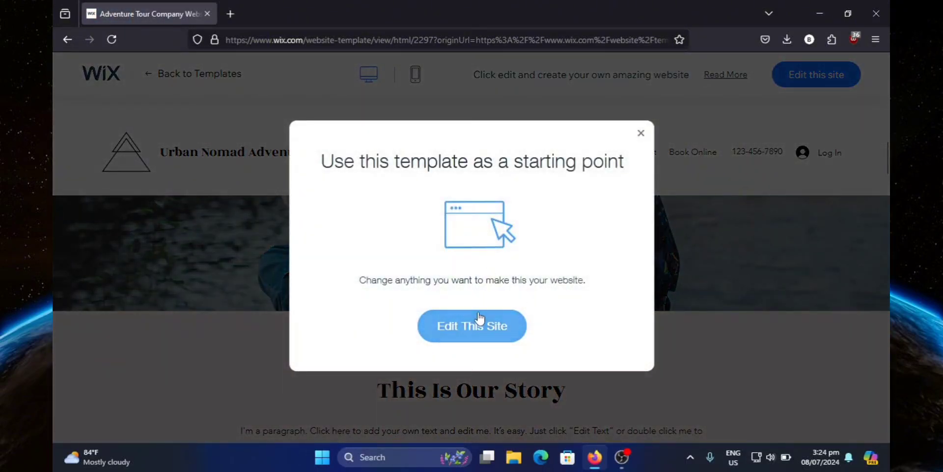
left_click(642, 134)
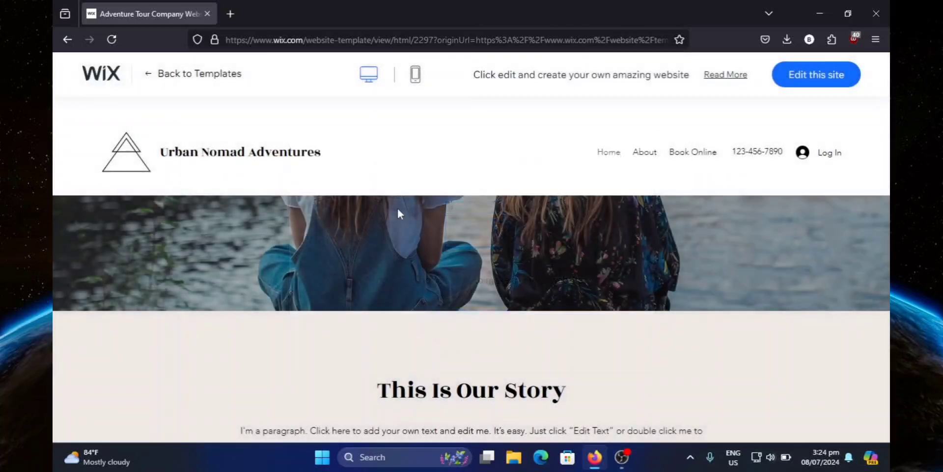
scroll(524, 218, "up", 5)
scroll(543, 270, "down", 3)
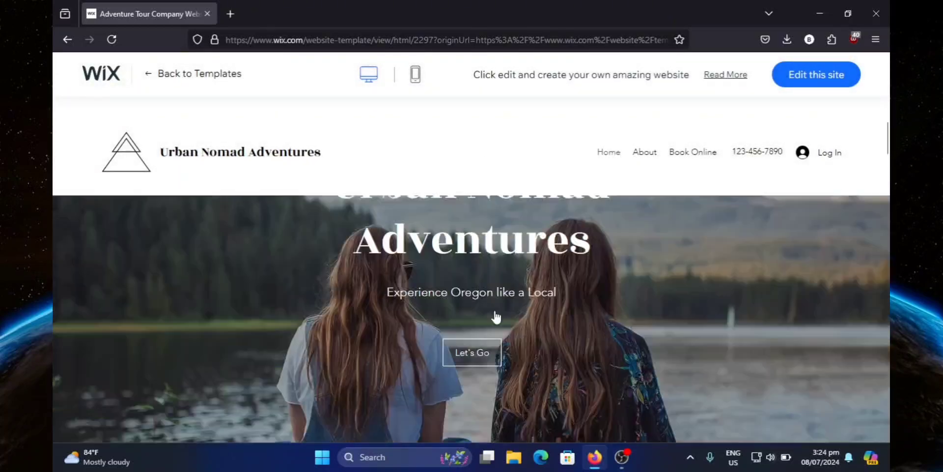
scroll(488, 295, "down", 15)
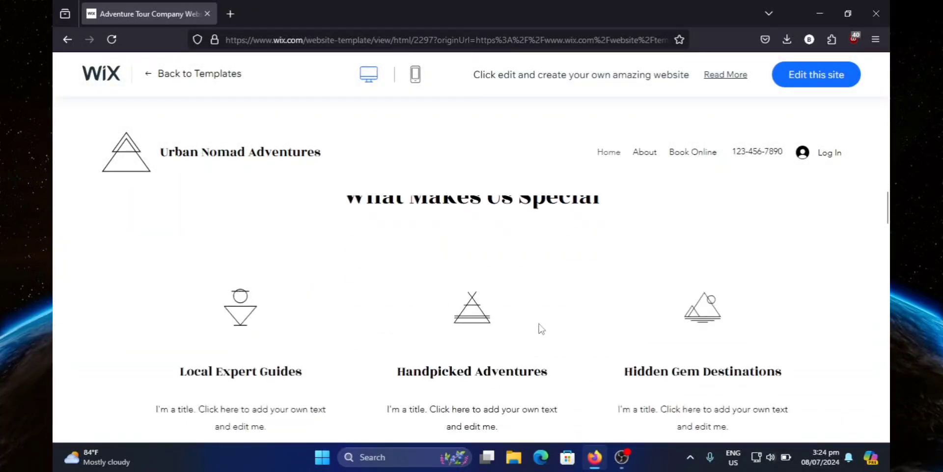
scroll(347, 178, "down", 2)
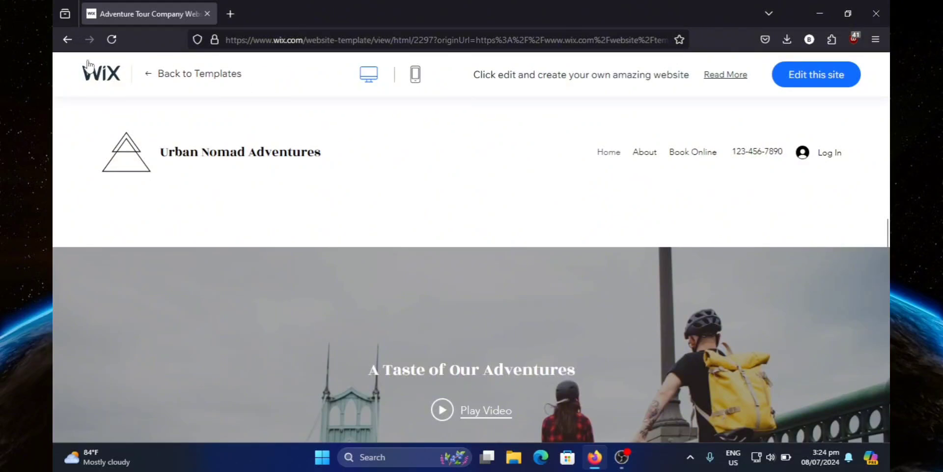
left_click(67, 40)
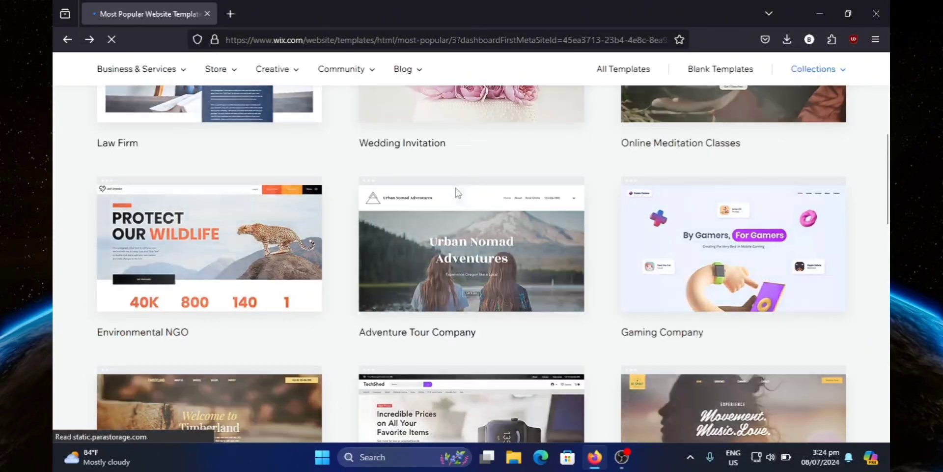
Step: Open the Artist template from the Portfolios category for editing and dismiss the editor's opening overlay and the Enhance your AI content form
left_click(467, 229)
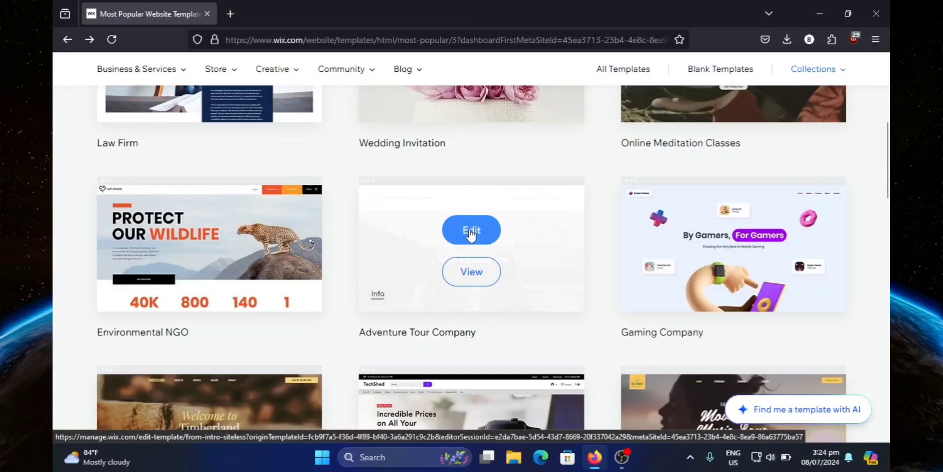
scroll(467, 226, "down", 6)
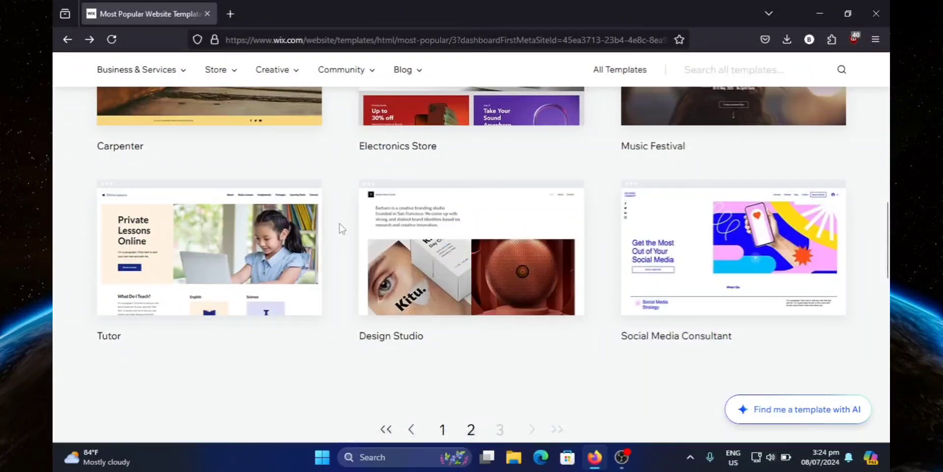
scroll(469, 186, "up", 5)
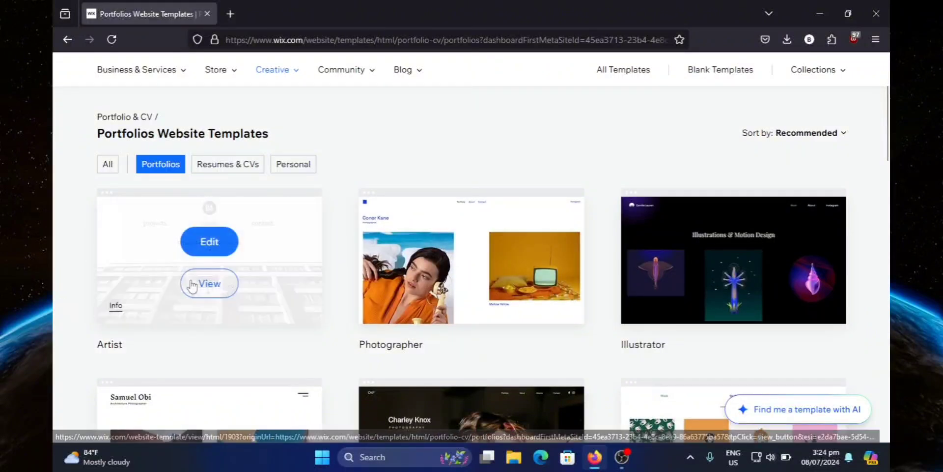
left_click(210, 241)
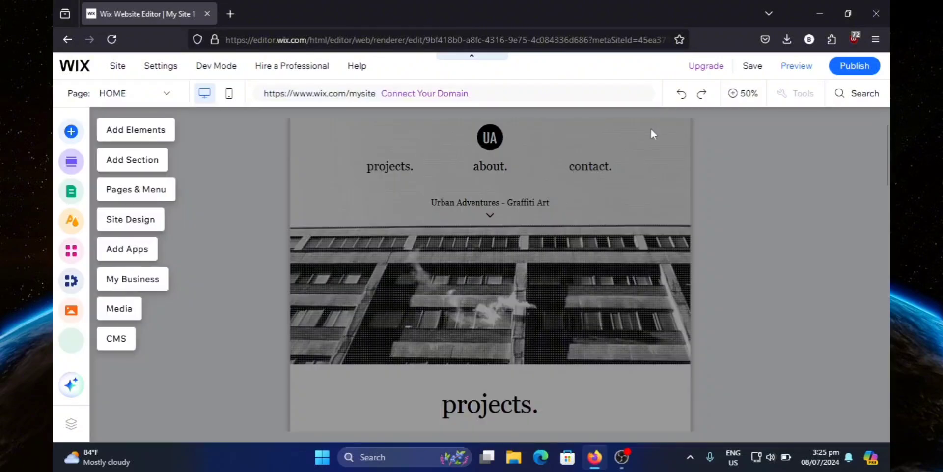
left_click(651, 129)
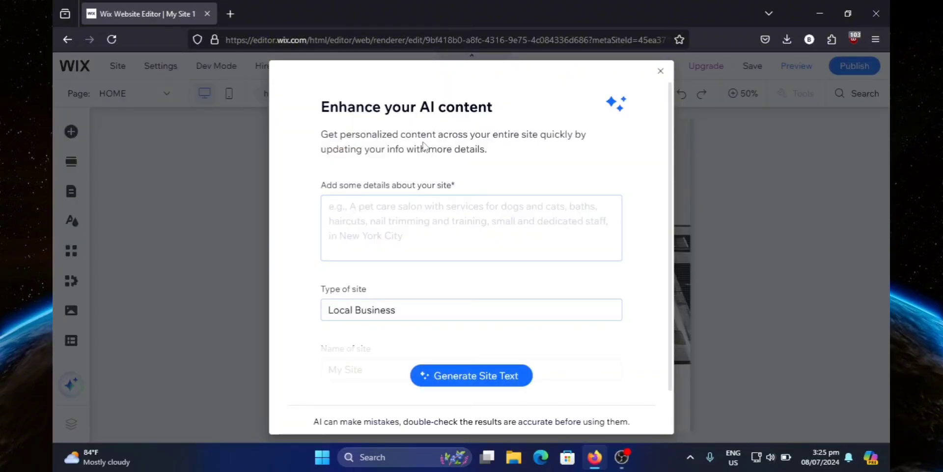
left_click(661, 71)
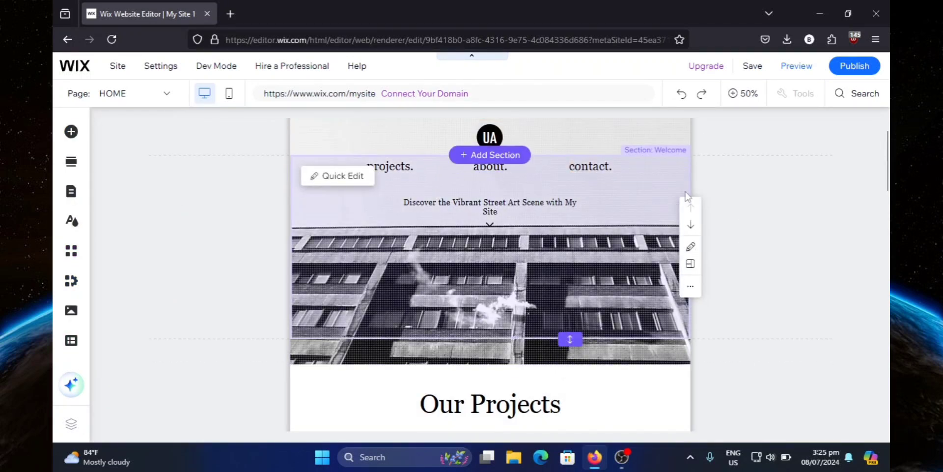
Step: Look through the home page sections from the header and Welcome area down to About Us
scroll(651, 202, "down", 3)
scroll(642, 206, "up", 3)
scroll(747, 226, "down", 5)
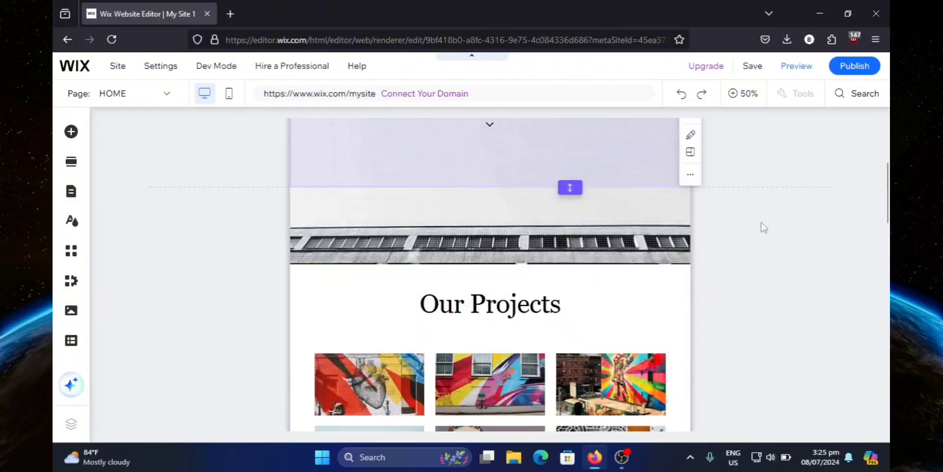
scroll(569, 221, "down", 5)
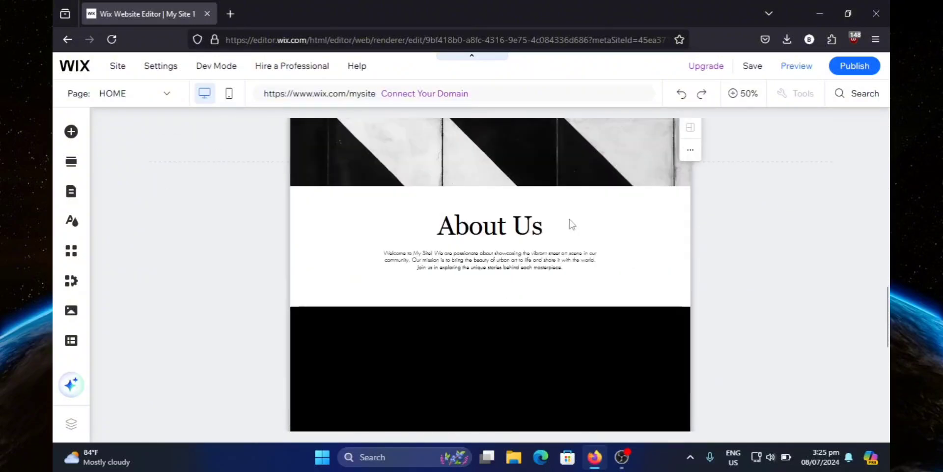
scroll(569, 221, "up", 2)
scroll(570, 221, "up", 5)
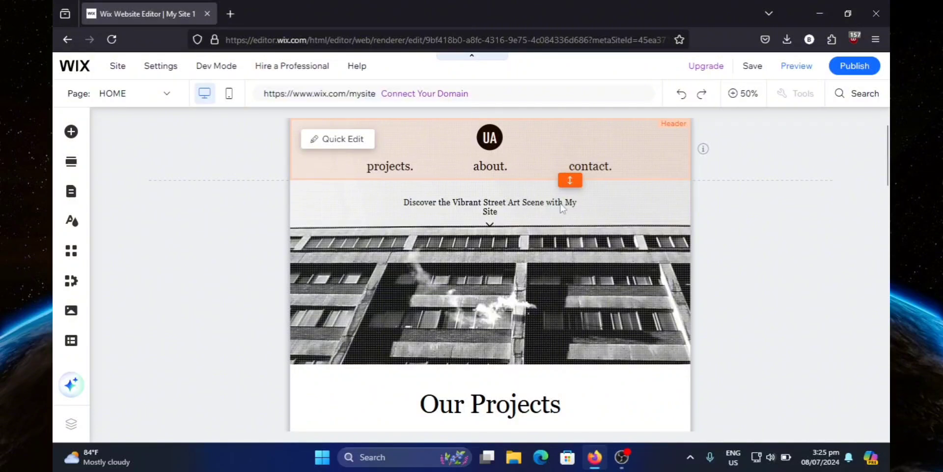
scroll(472, 234, "down", 2)
scroll(457, 231, "up", 2)
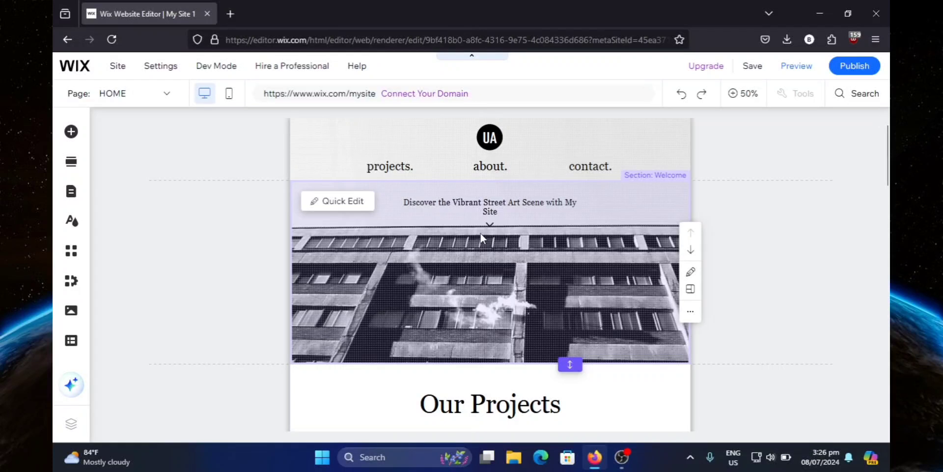
Step: View the Quick Edit content and layout options of the Welcome section and close them
left_click(344, 201)
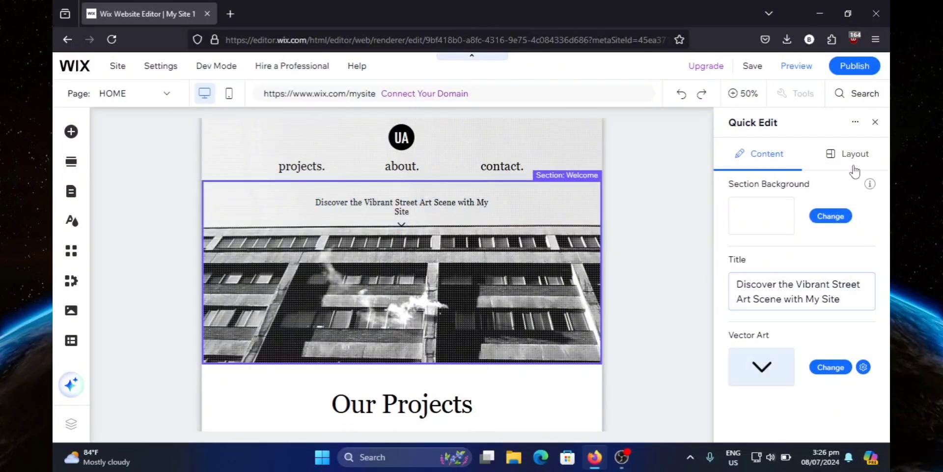
left_click(830, 155)
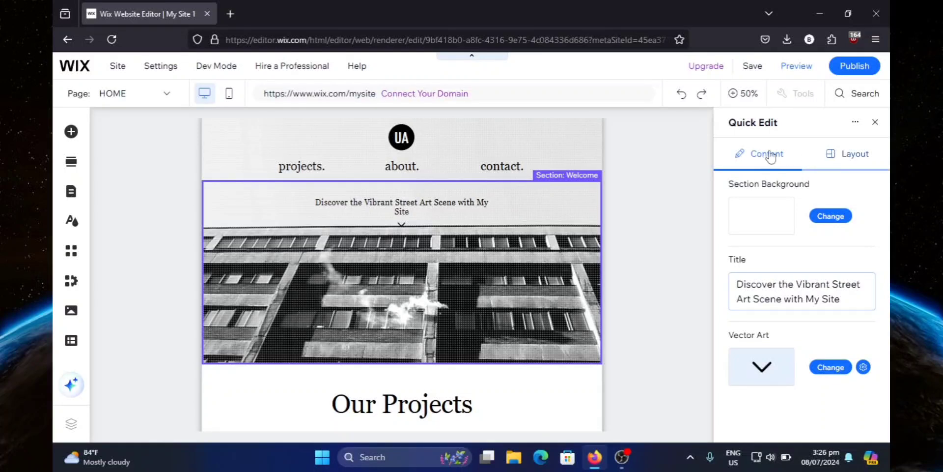
left_click(876, 123)
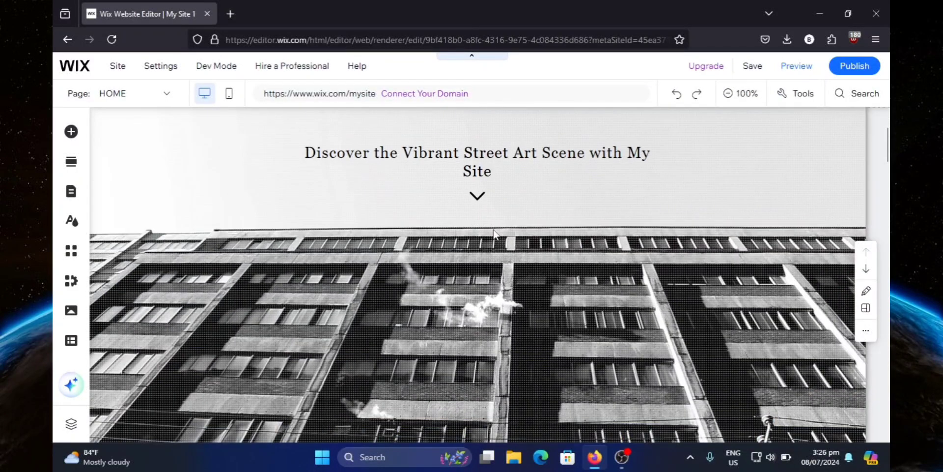
Step: Select the Welcome section and open its background options
scroll(494, 230, "down", 2)
scroll(494, 230, "up", 5)
scroll(496, 241, "down", 4)
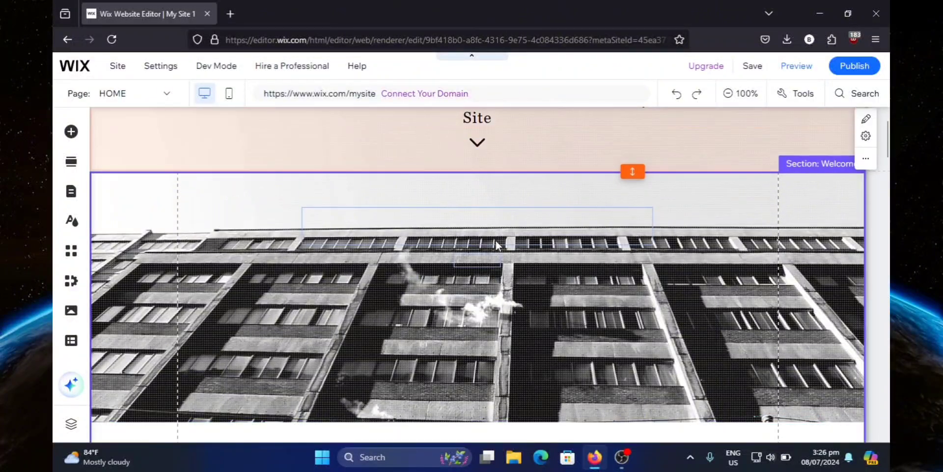
scroll(562, 269, "up", 5)
scroll(565, 265, "down", 5)
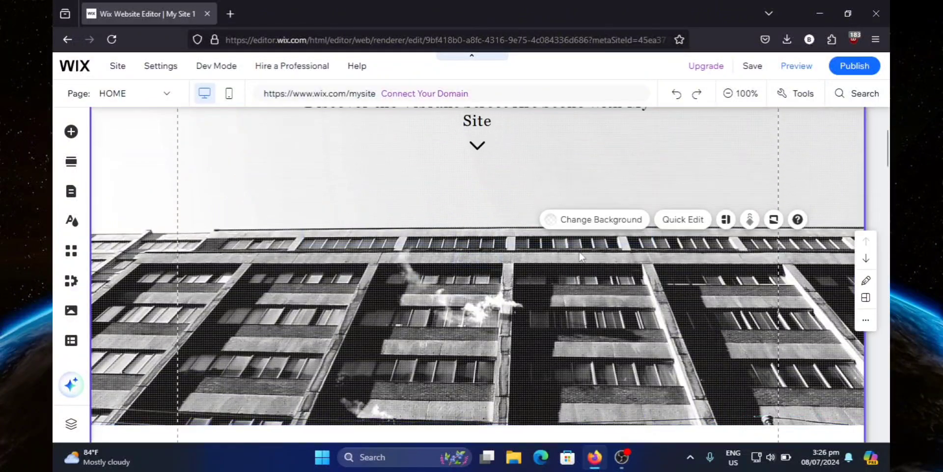
right_click(581, 257)
left_click(506, 231)
scroll(496, 229, "up", 2)
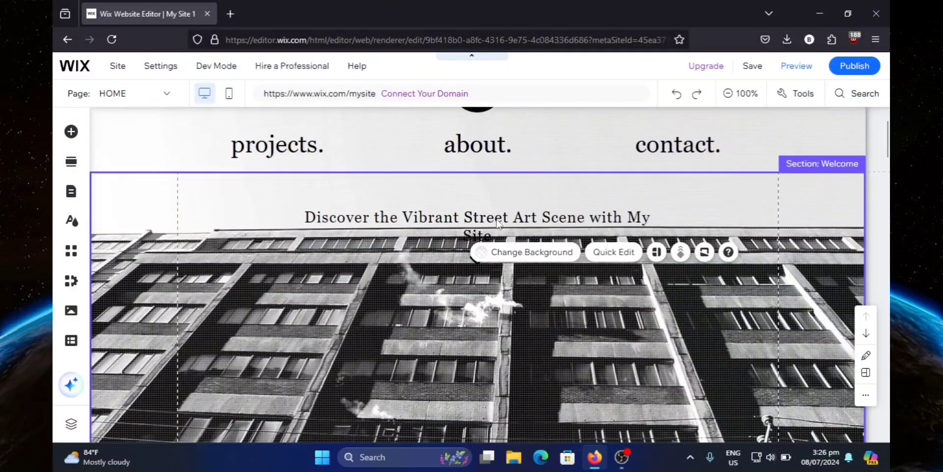
left_click(538, 253)
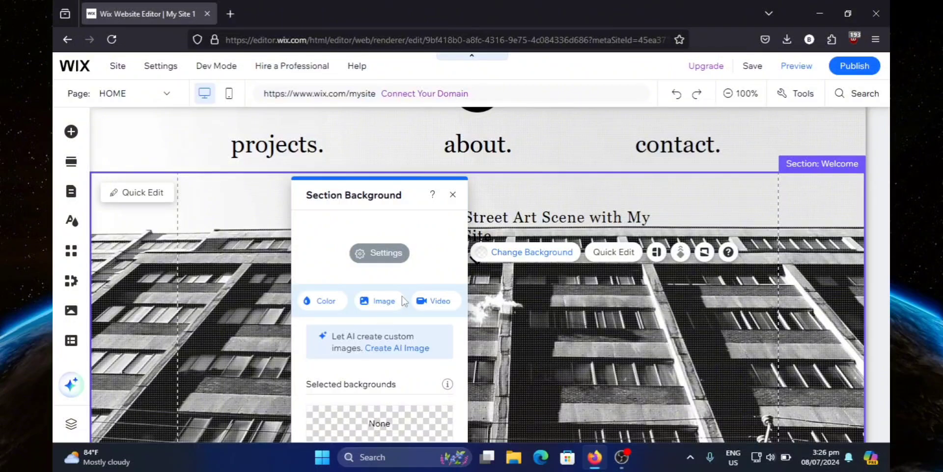
Step: Set the Unsplash photo of a laptop and camera gear on a wooden desk as the Welcome section's background image
left_click(382, 305)
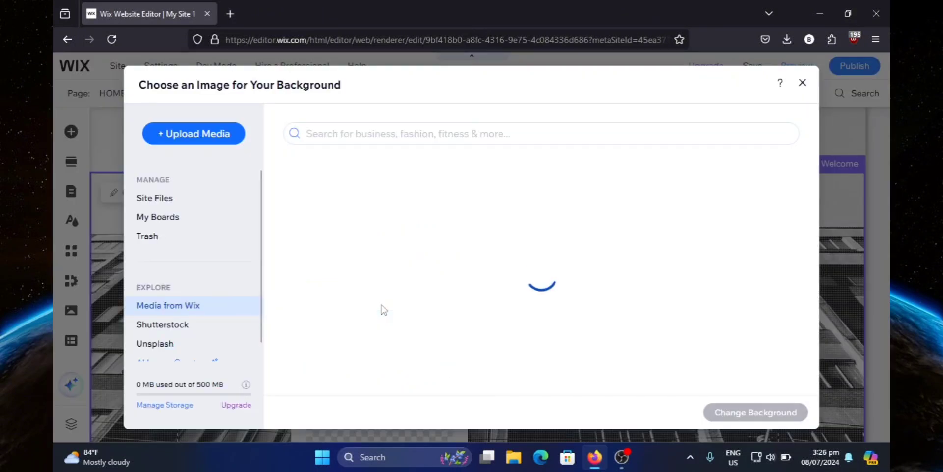
left_click(198, 136)
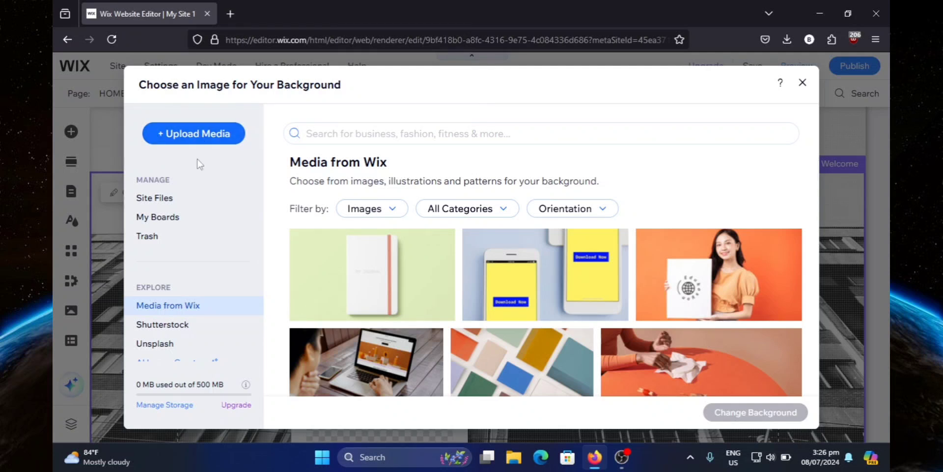
left_click(181, 347)
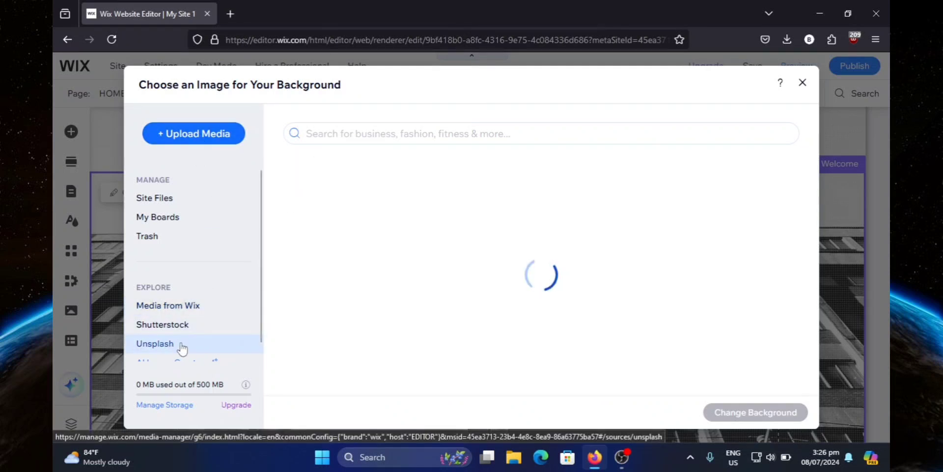
scroll(551, 237, "down", 2)
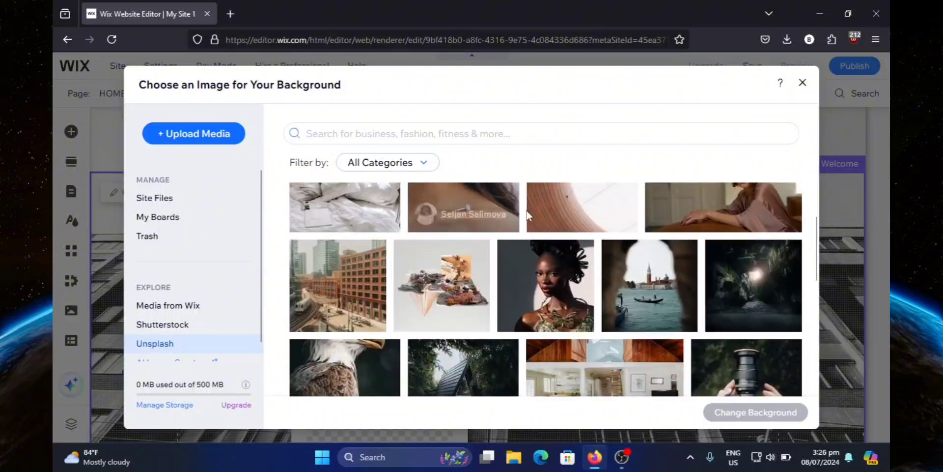
scroll(528, 215, "up", 2)
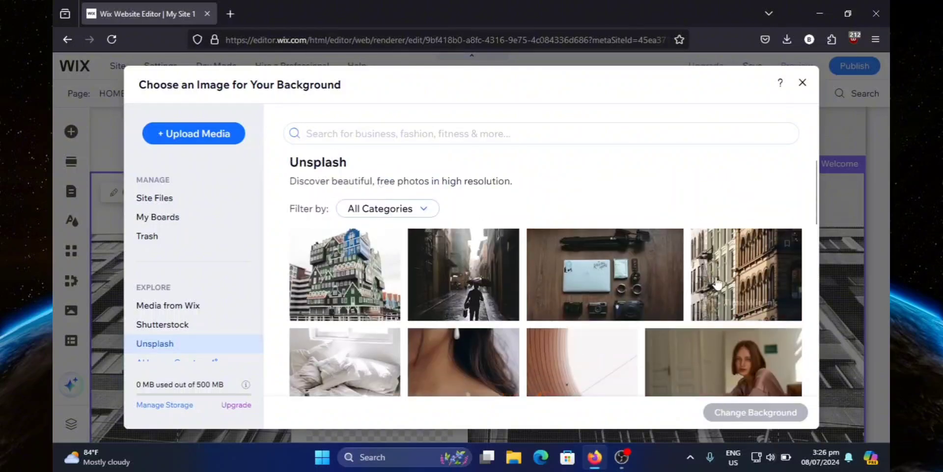
left_click(583, 272)
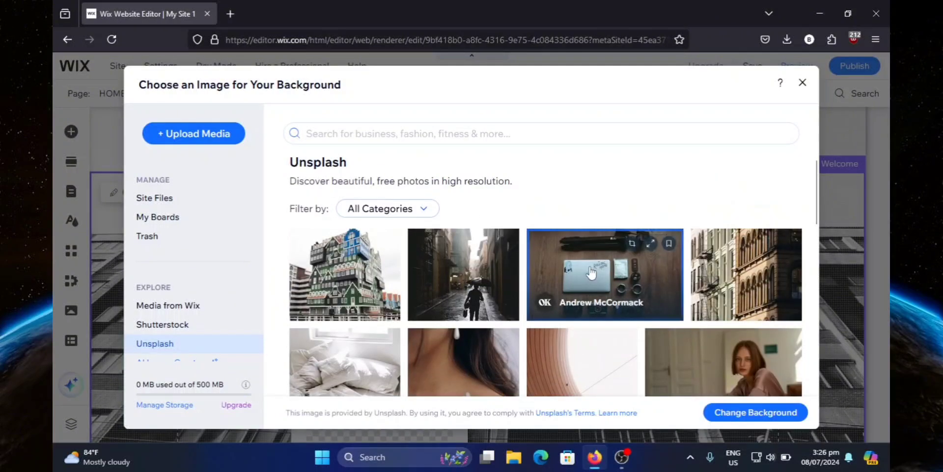
left_click(753, 415)
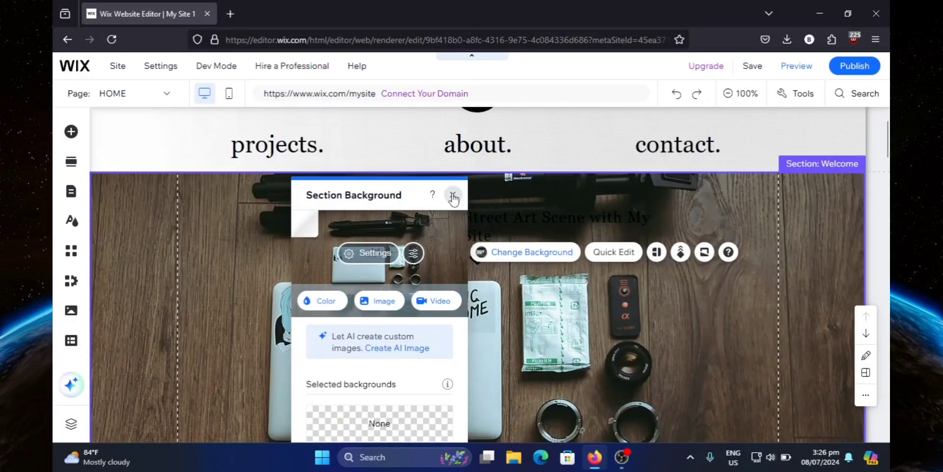
left_click(453, 194)
Step: Open the media organizer of the Our Projects gallery and look through its images
scroll(590, 197, "down", 3)
scroll(641, 193, "down", 8)
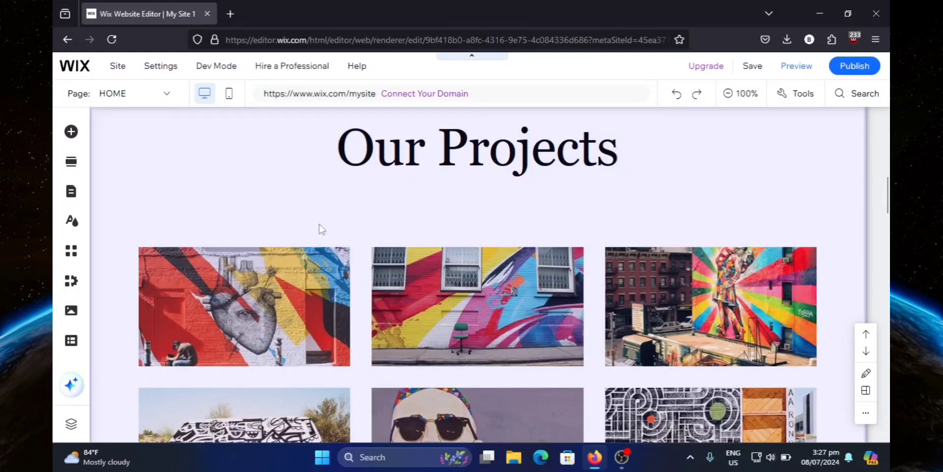
left_click(239, 289)
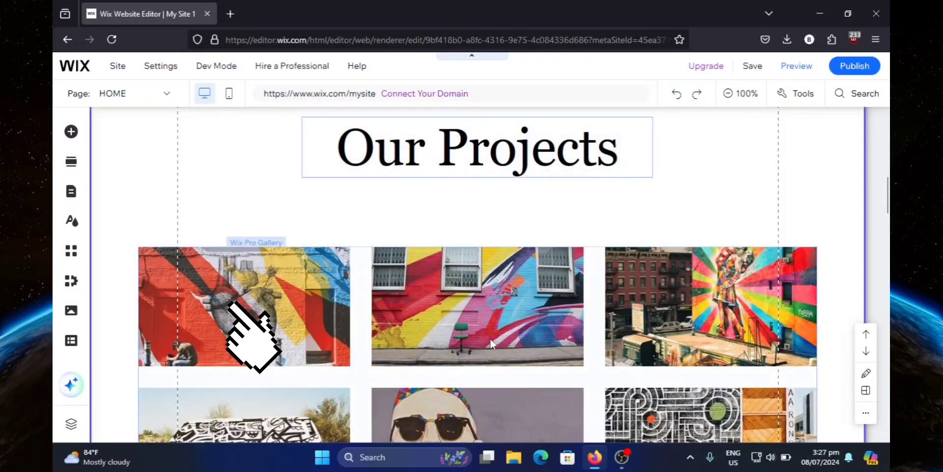
scroll(555, 286, "down", 3)
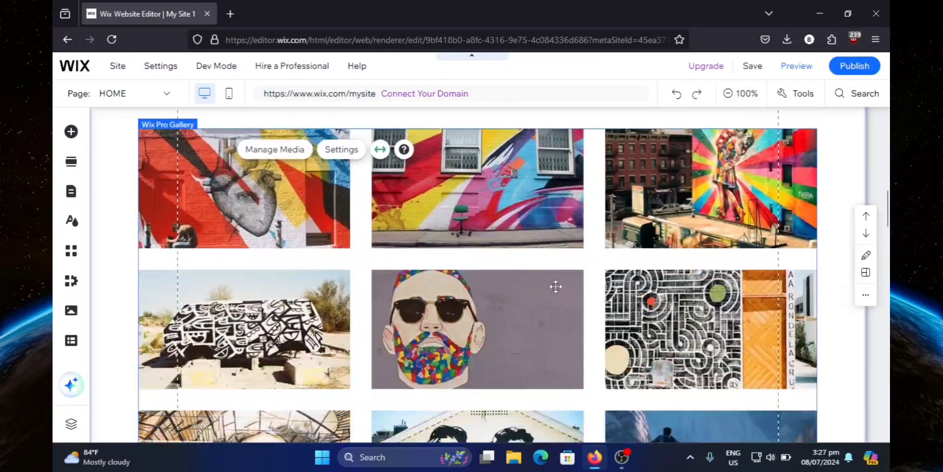
scroll(395, 229, "up", 2)
left_click(274, 209)
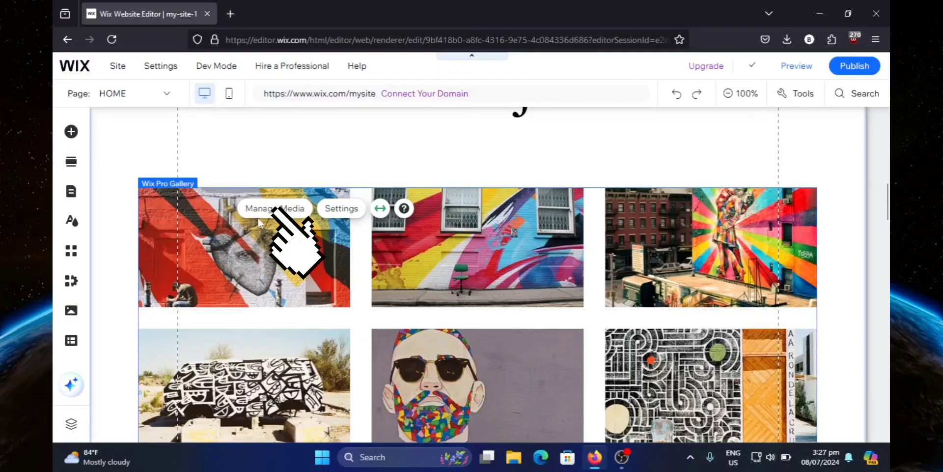
left_click(259, 221)
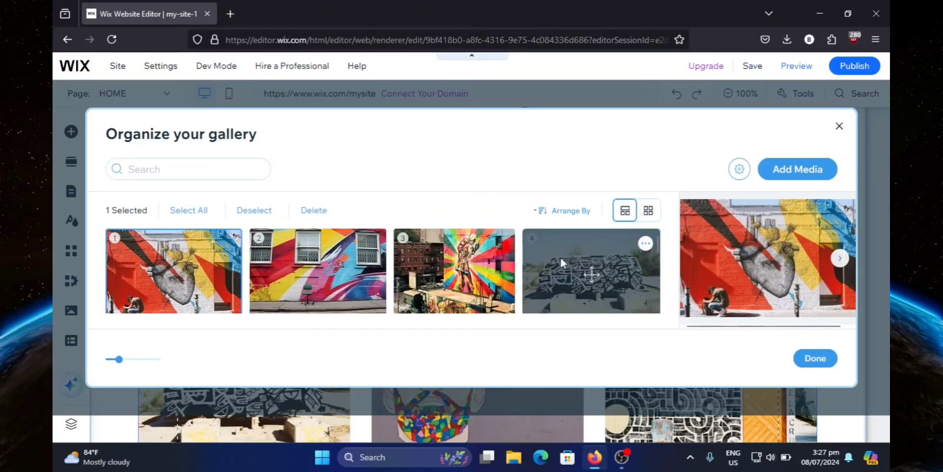
scroll(560, 256, "down", 3)
scroll(580, 246, "up", 3)
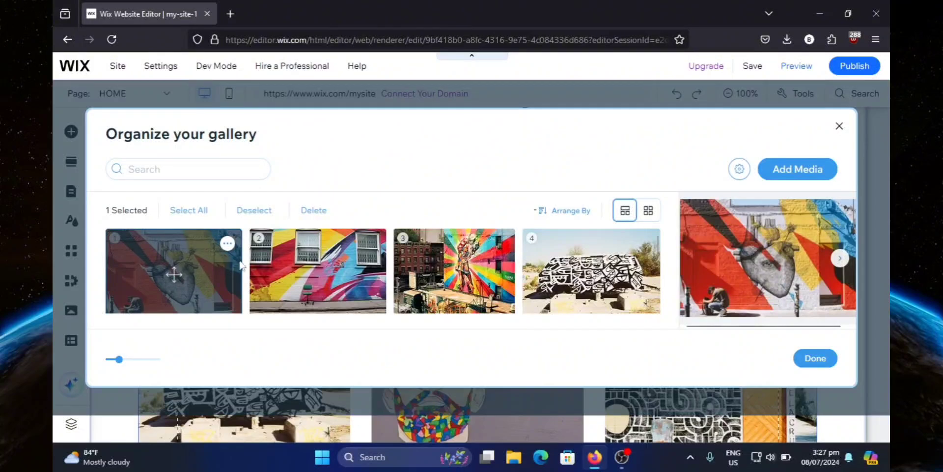
scroll(221, 254, "down", 5)
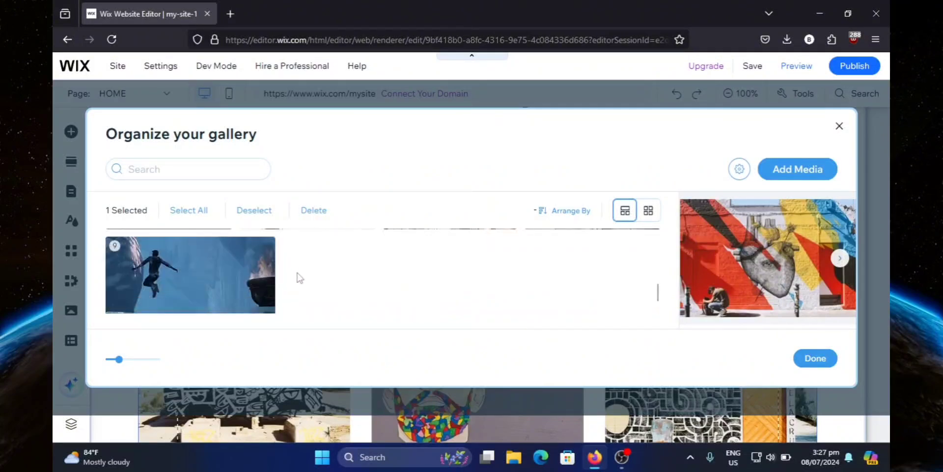
scroll(234, 268, "up", 5)
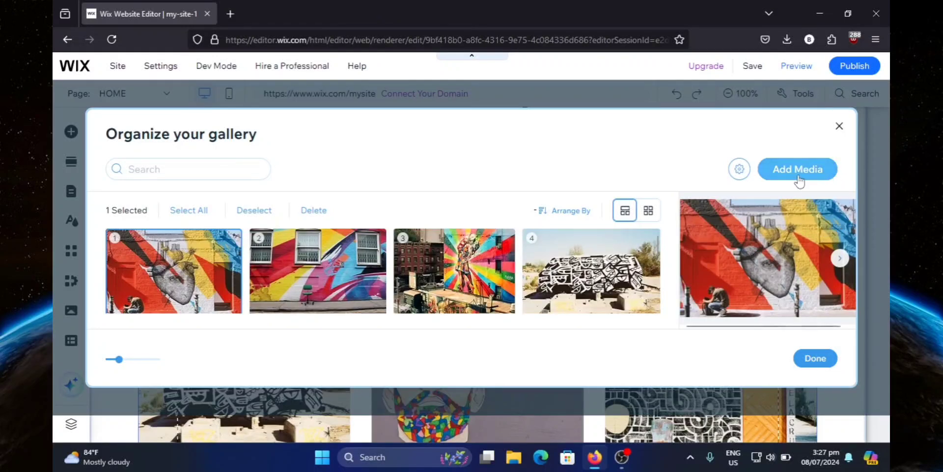
Step: Check the sources for adding images to the gallery, and close the image picker and gallery organizer without adding any
left_click(798, 179)
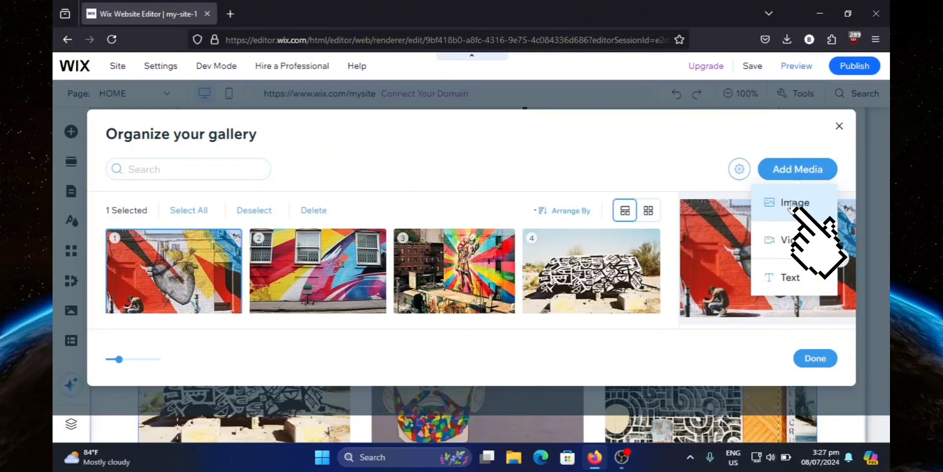
left_click(790, 205)
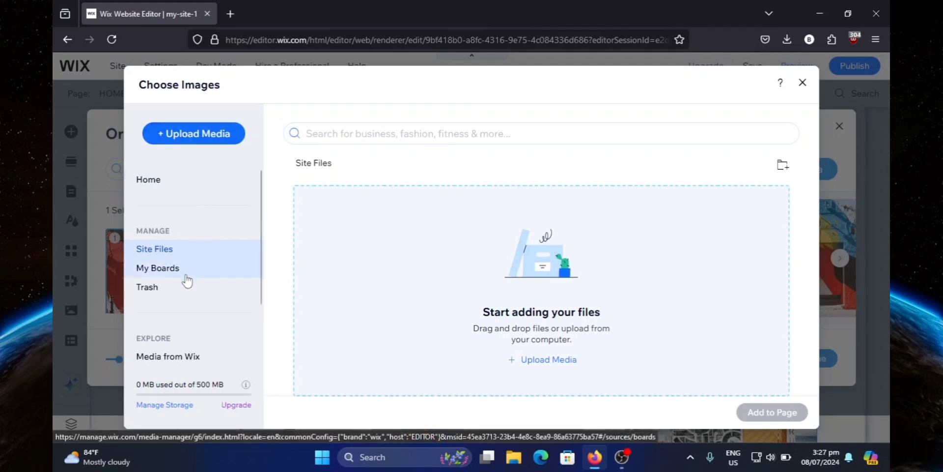
scroll(186, 289, "down", 2)
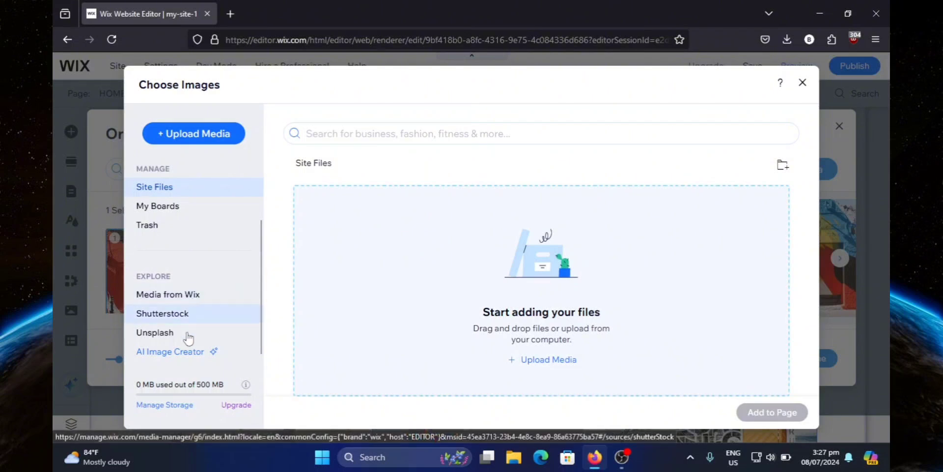
left_click(803, 82)
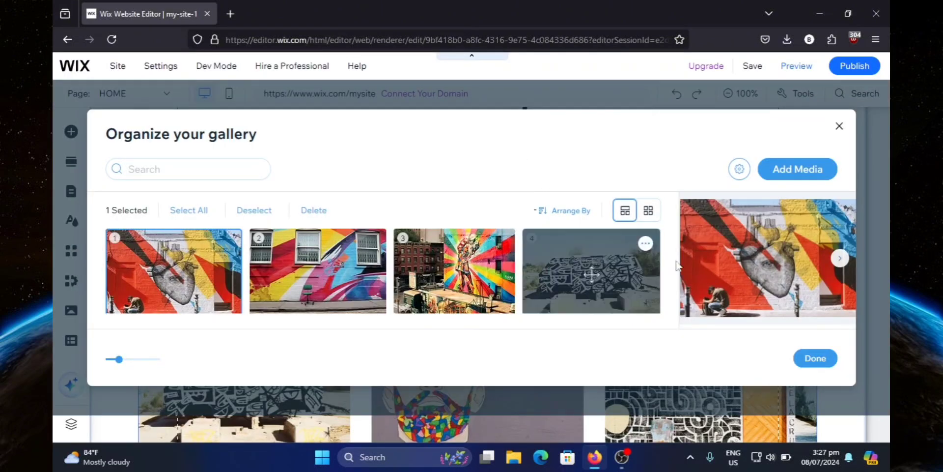
left_click(840, 126)
Step: Review the rest of the gallery, the black-and-white decorative strip and the About Us section
scroll(591, 198, "down", 4)
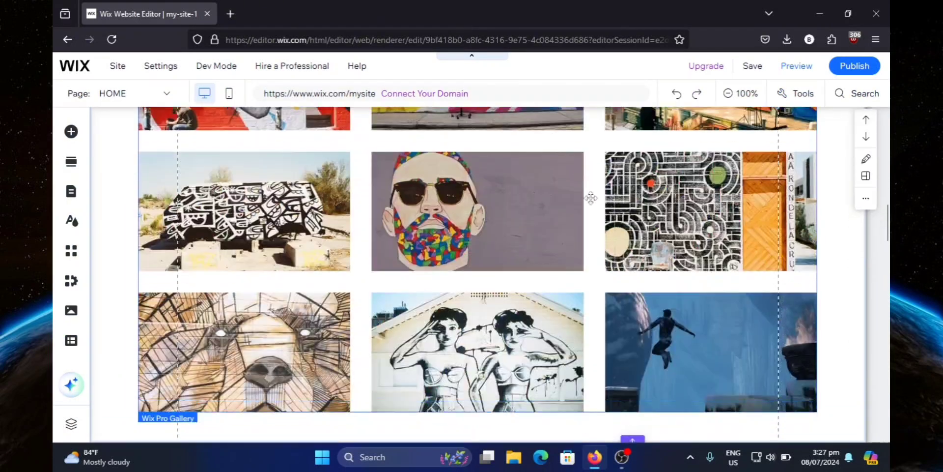
scroll(591, 198, "down", 6)
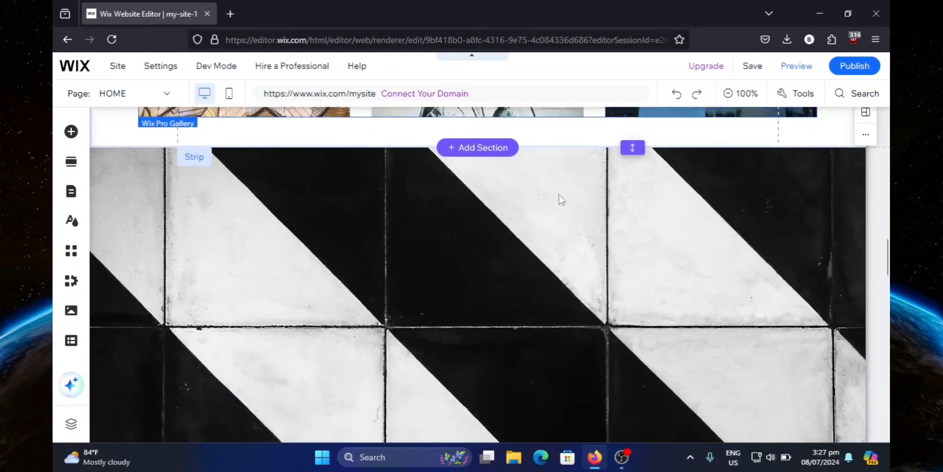
scroll(562, 199, "down", 8)
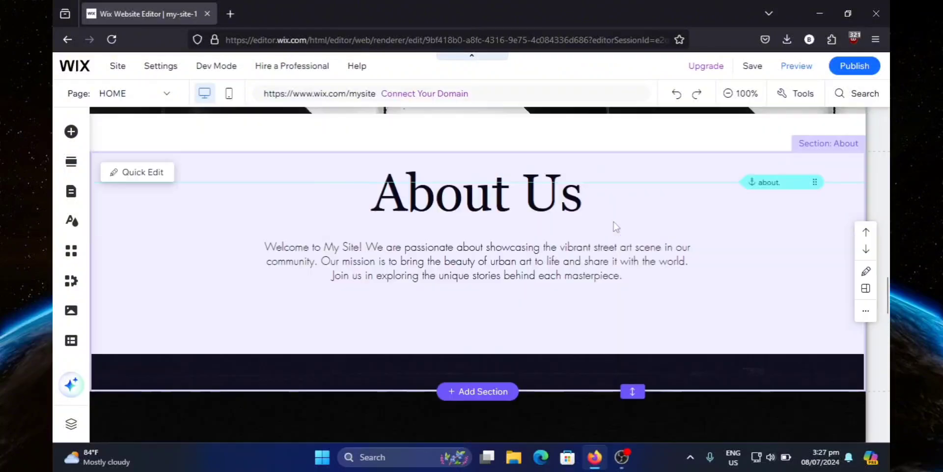
scroll(615, 226, "up", 8)
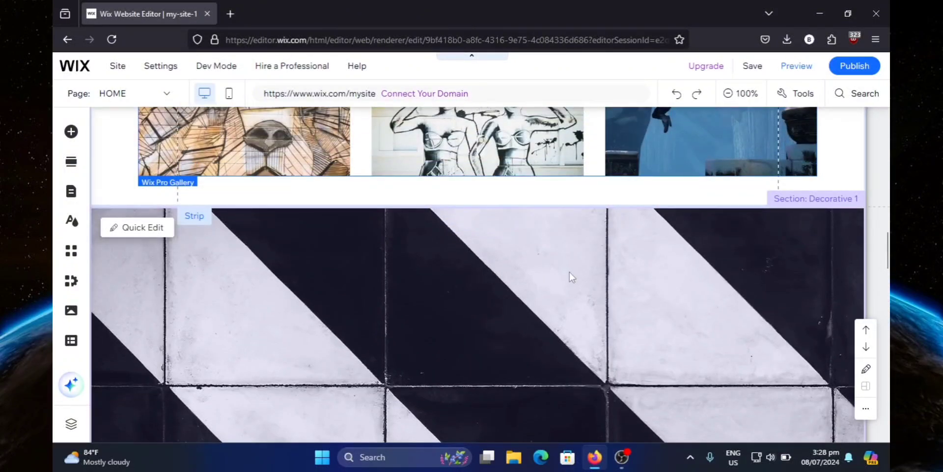
scroll(570, 272, "down", 3)
scroll(558, 252, "up", 3)
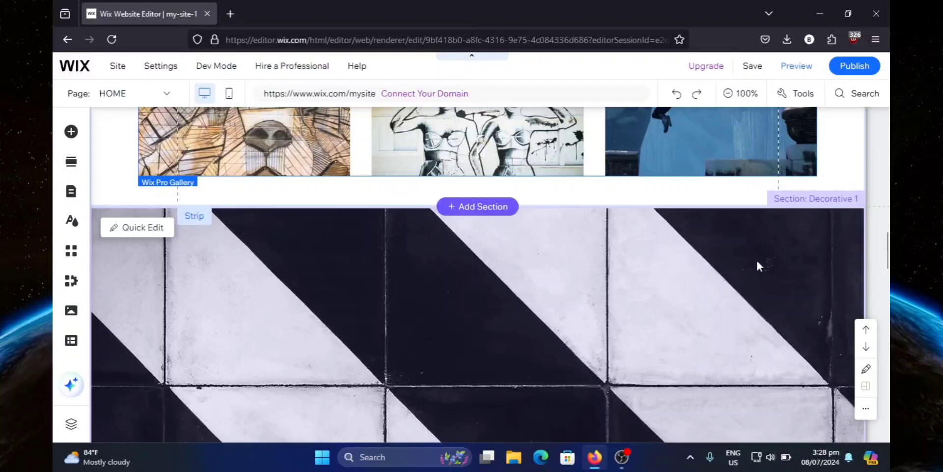
Step: Open the text settings of the About Us paragraph, look over its style and font options, and close them without changes
scroll(757, 265, "down", 2)
scroll(424, 263, "down", 3)
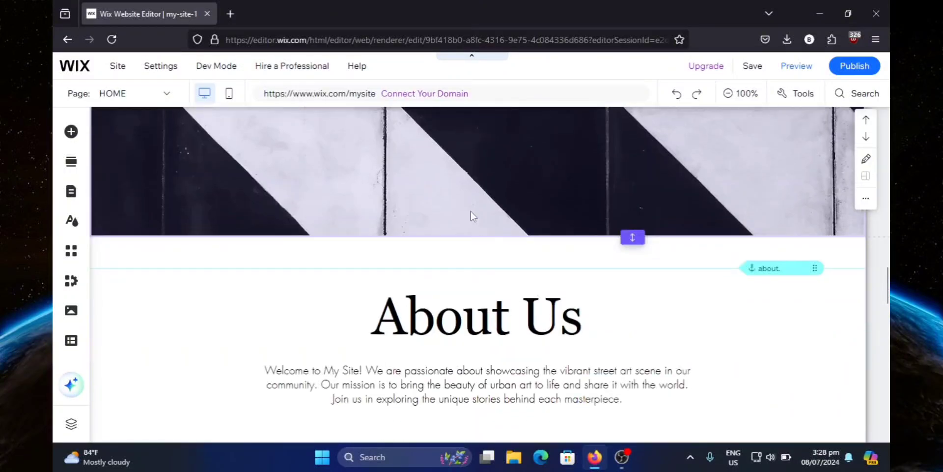
scroll(482, 153, "down", 2)
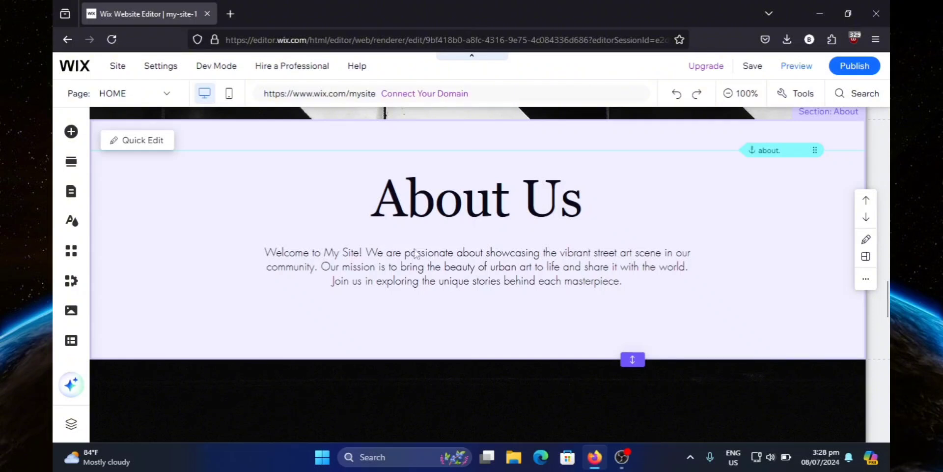
left_click(492, 261)
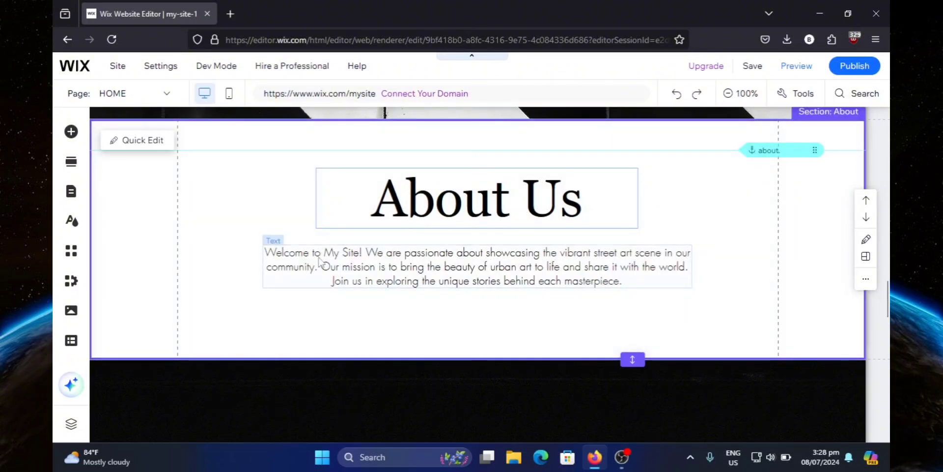
left_click(388, 268)
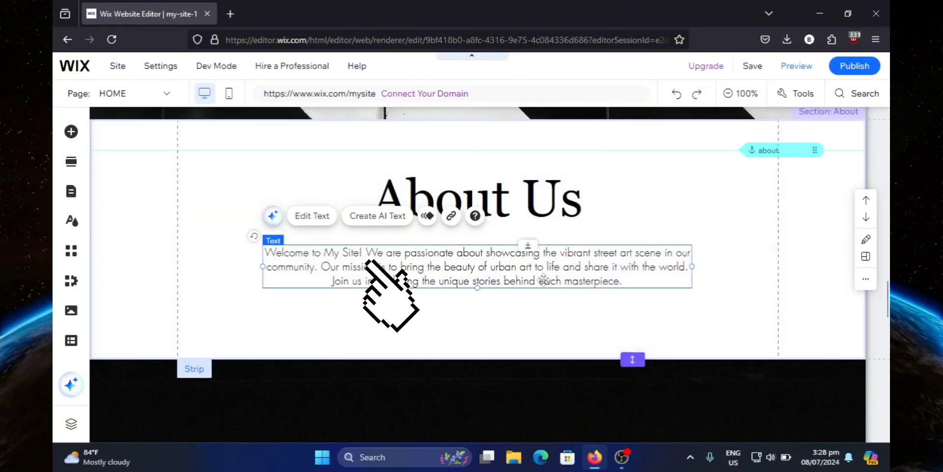
left_click(309, 219)
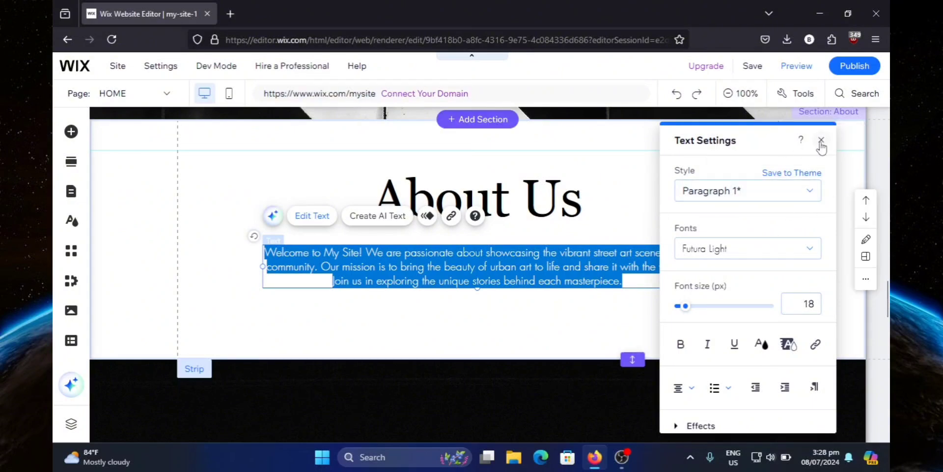
left_click(821, 141)
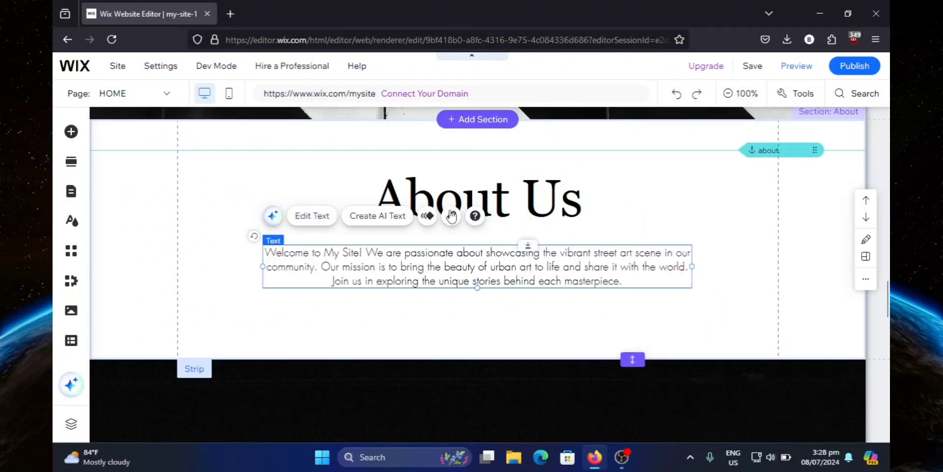
left_click(730, 233)
Step: Review the decorative strip with the black-and-white train station photo below the About Us section
scroll(659, 210, "down", 4)
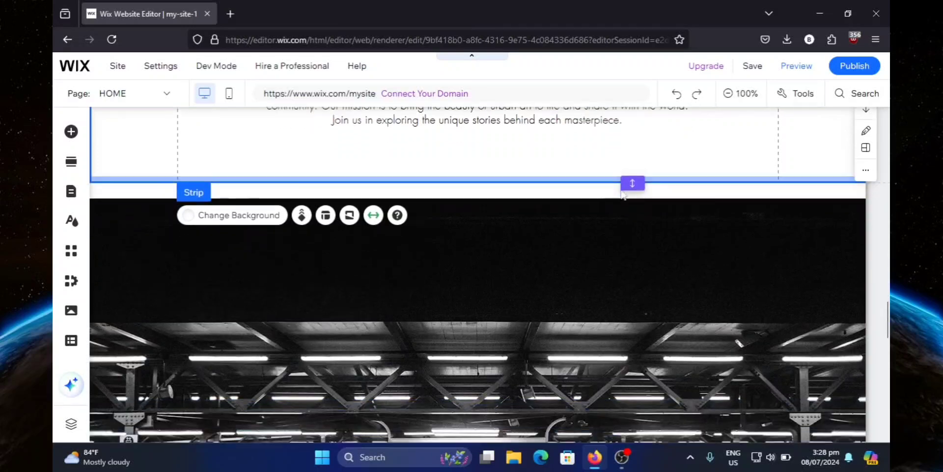
scroll(546, 164, "down", 7)
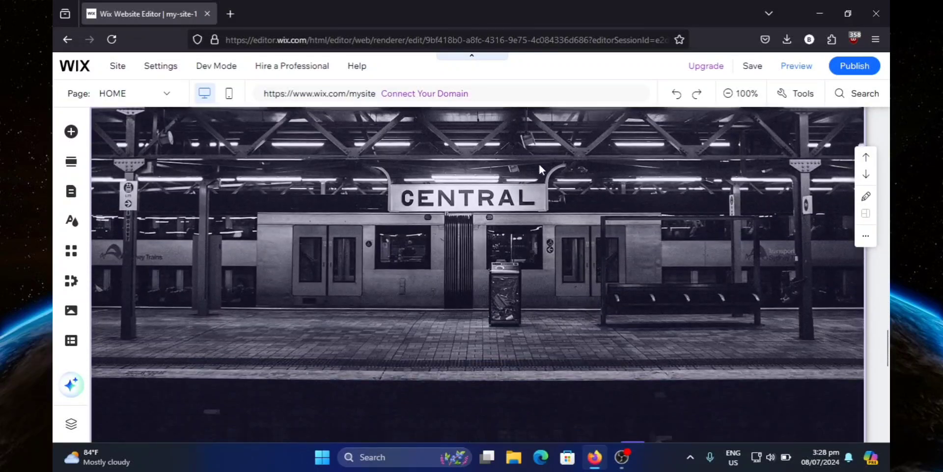
scroll(521, 220, "up", 6)
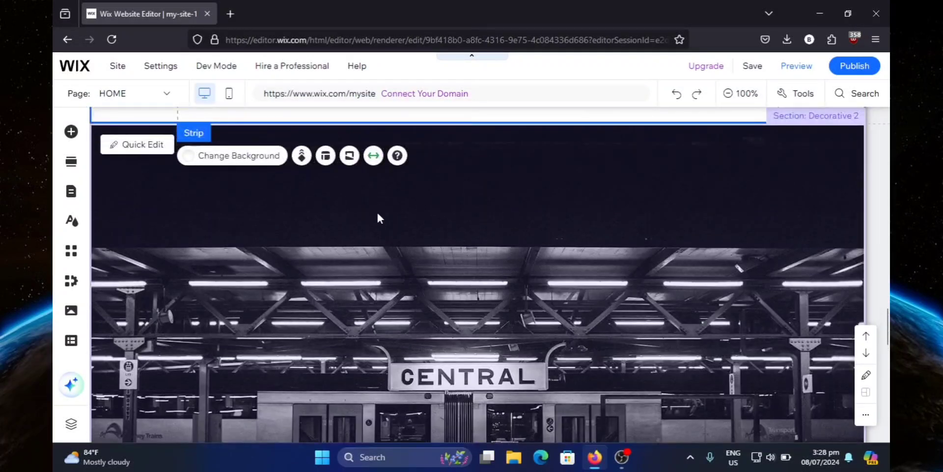
scroll(408, 278, "up", 2)
scroll(516, 297, "down", 2)
scroll(511, 248, "down", 4)
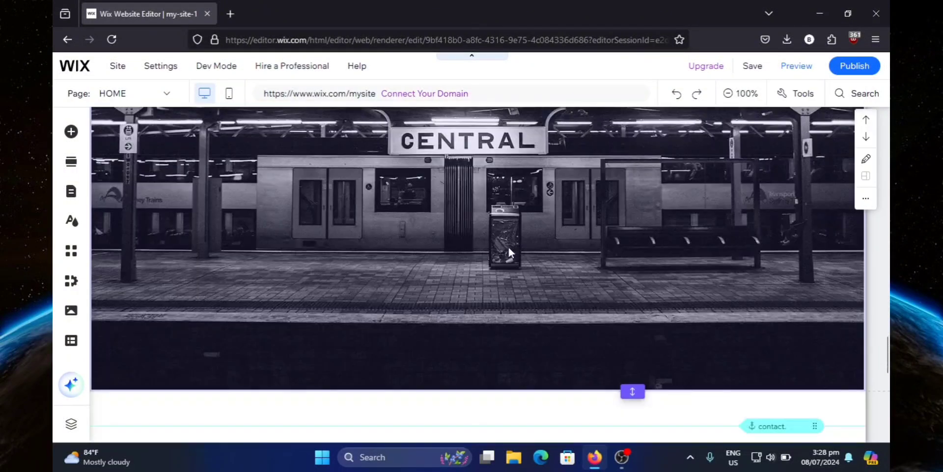
Step: Examine the Get in Touch section, selecting its contact form to check the input fields, social icons and Send Message button
scroll(614, 229, "down", 5)
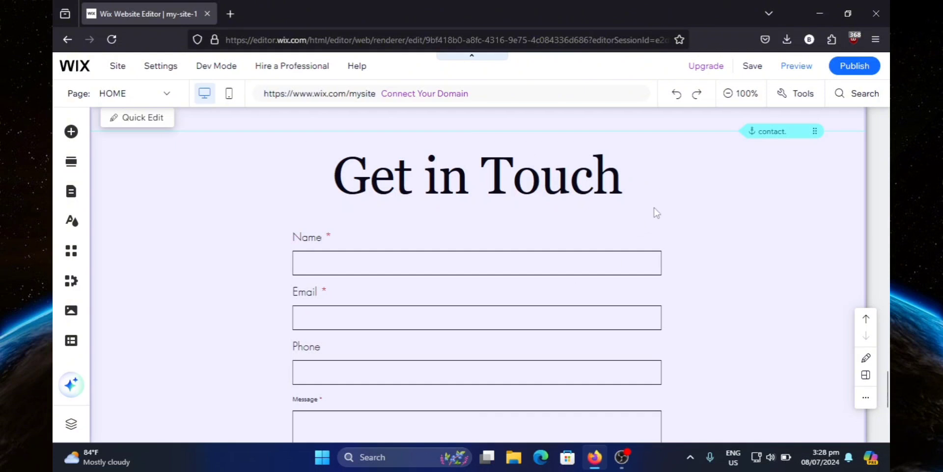
scroll(686, 211, "down", 2)
scroll(680, 211, "up", 1)
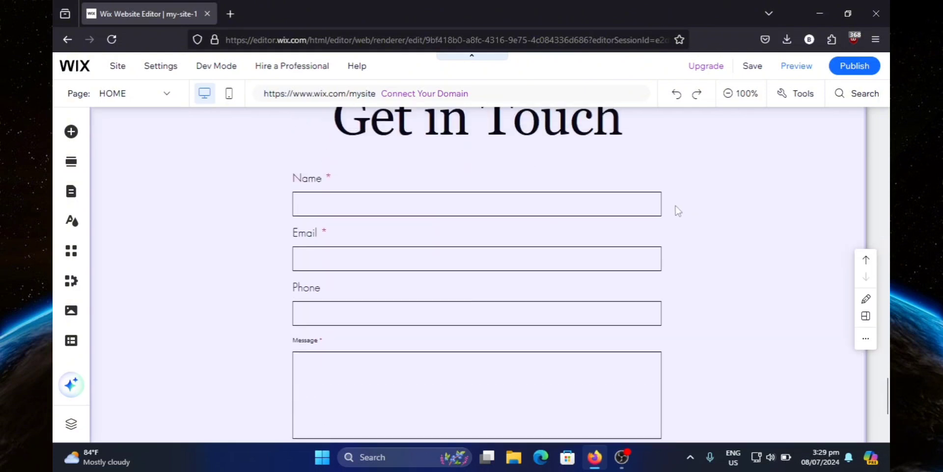
scroll(778, 198, "down", 1)
scroll(776, 198, "up", 2)
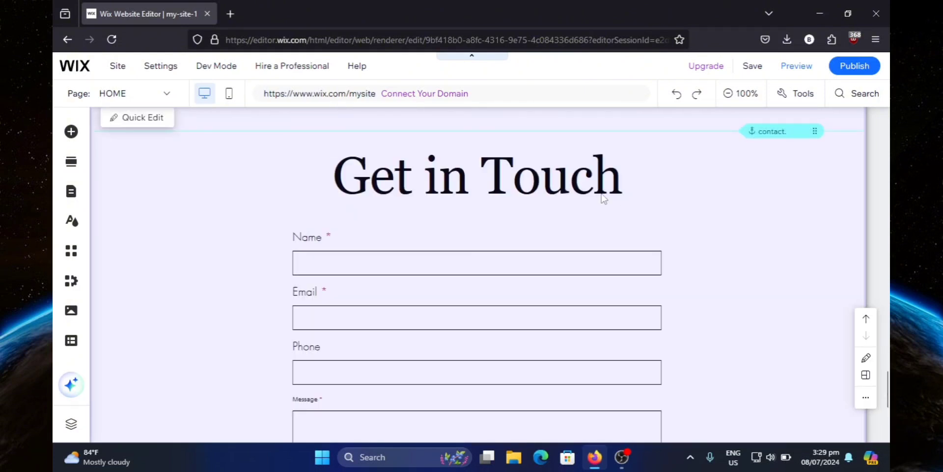
scroll(396, 324, "up", 1)
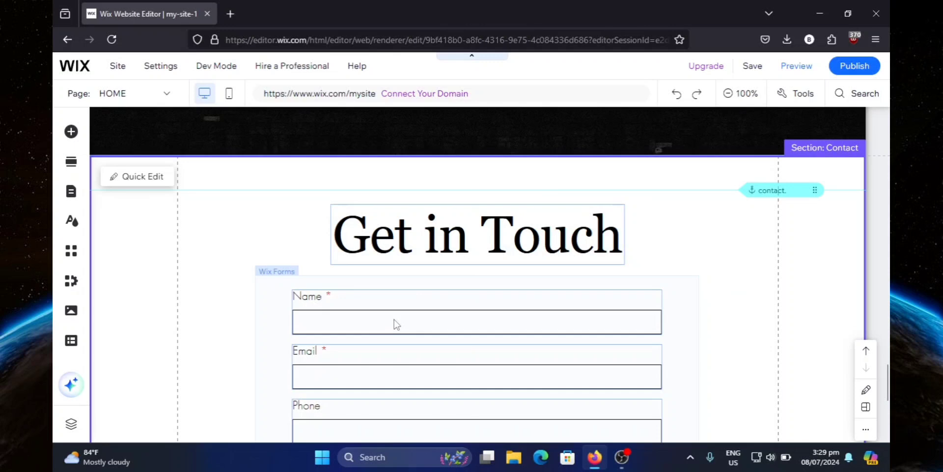
left_click(396, 324)
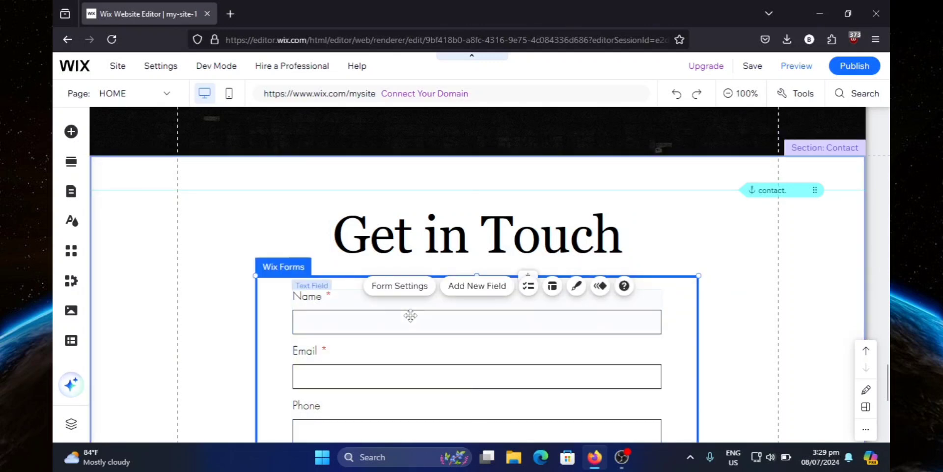
scroll(409, 324, "down", 2)
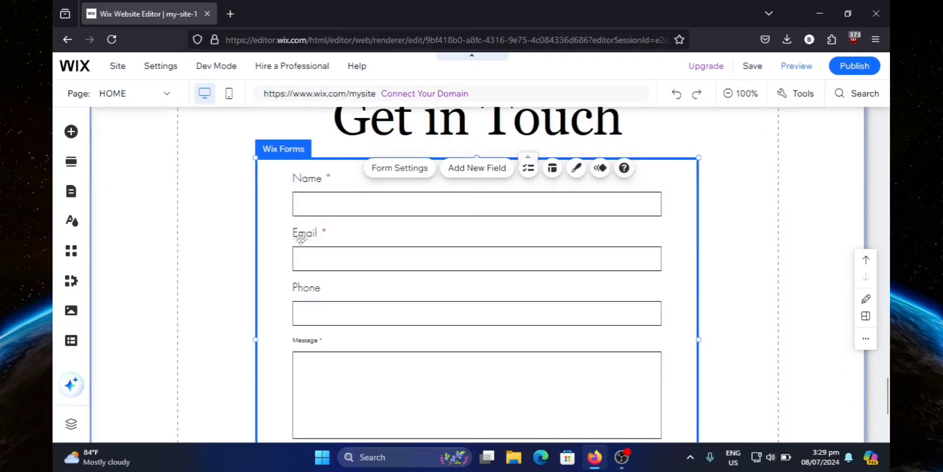
scroll(478, 326, "down", 2)
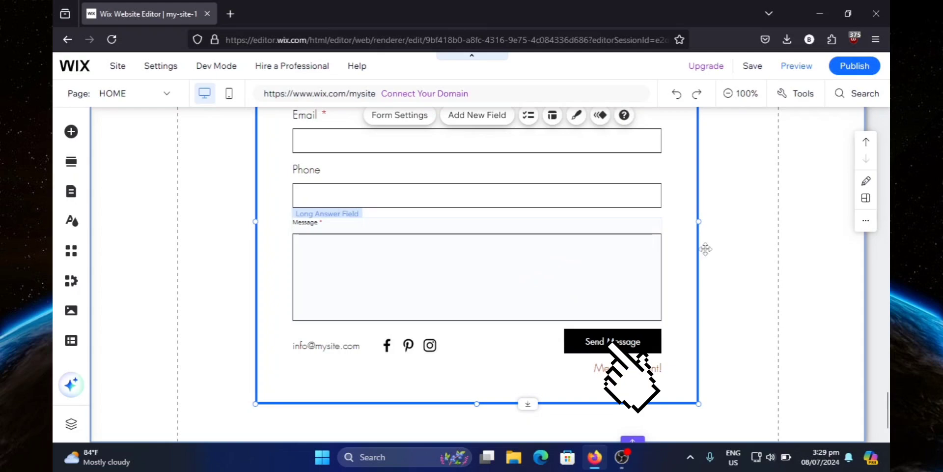
left_click(786, 232)
Step: Return to the site header and open the UA logo text for editing
scroll(470, 308, "up", 4)
scroll(470, 307, "up", 15)
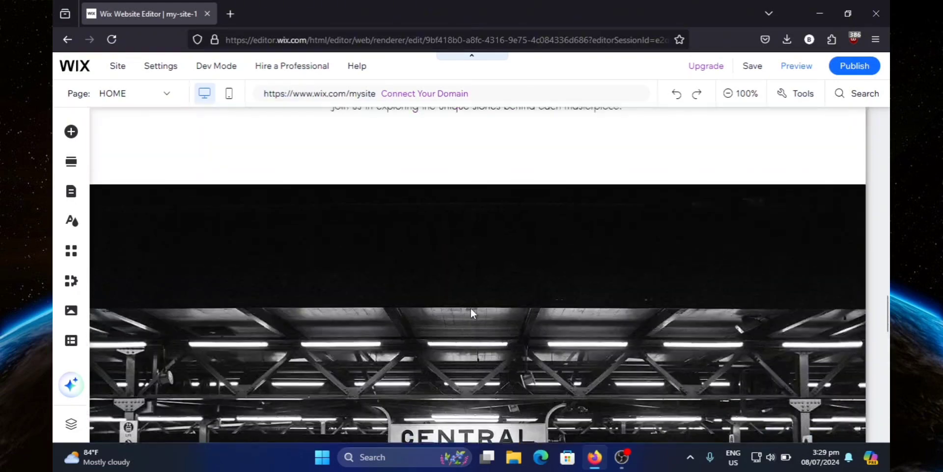
scroll(471, 314, "up", 5)
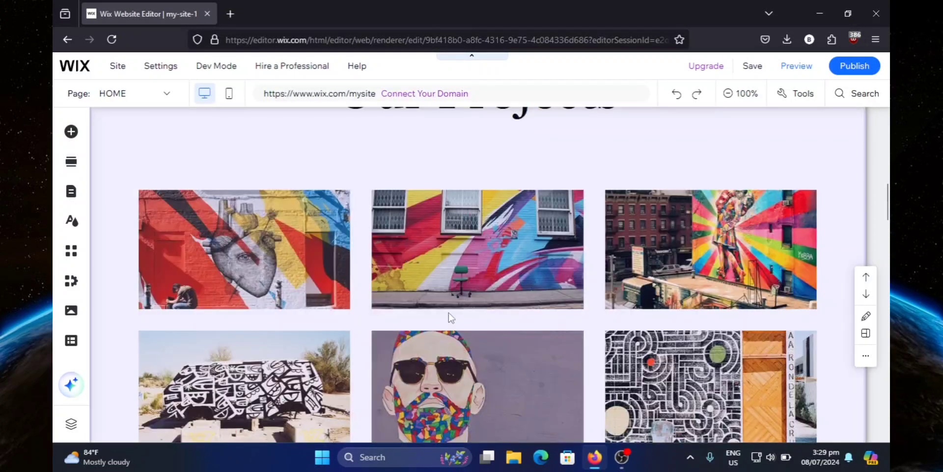
scroll(442, 304, "up", 10)
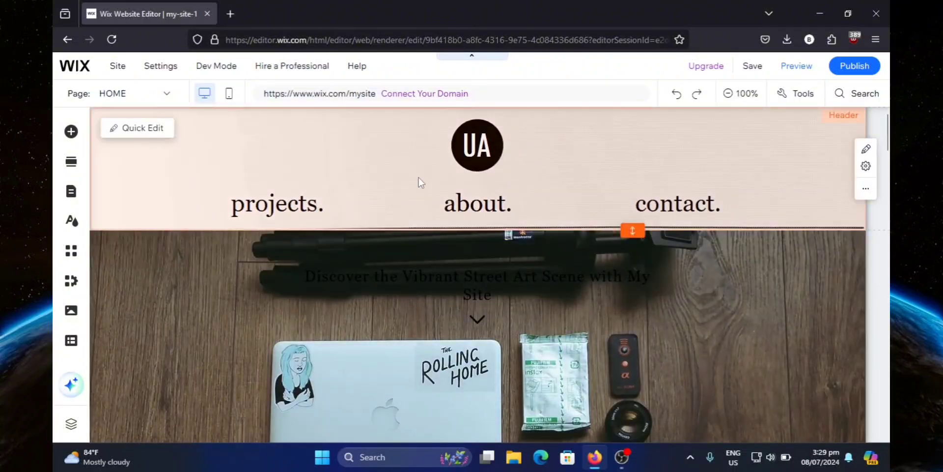
left_click(476, 150)
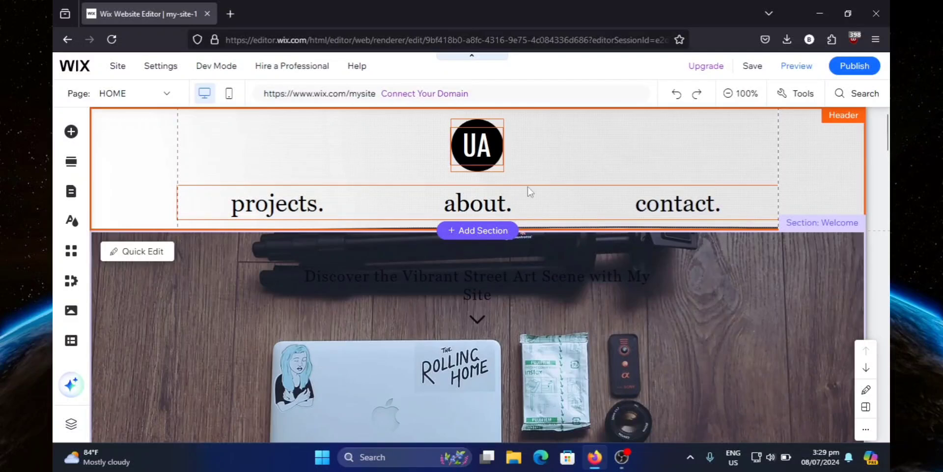
right_click(475, 151)
left_click(434, 146)
left_click(493, 147)
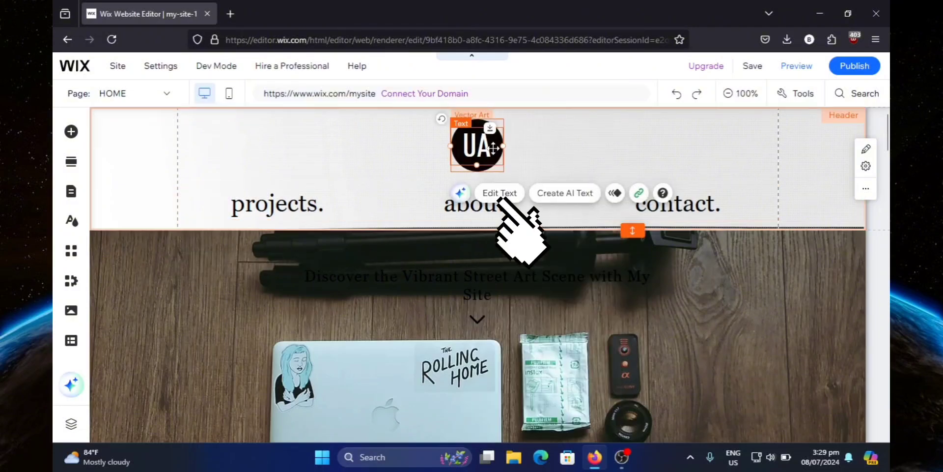
left_click(500, 194)
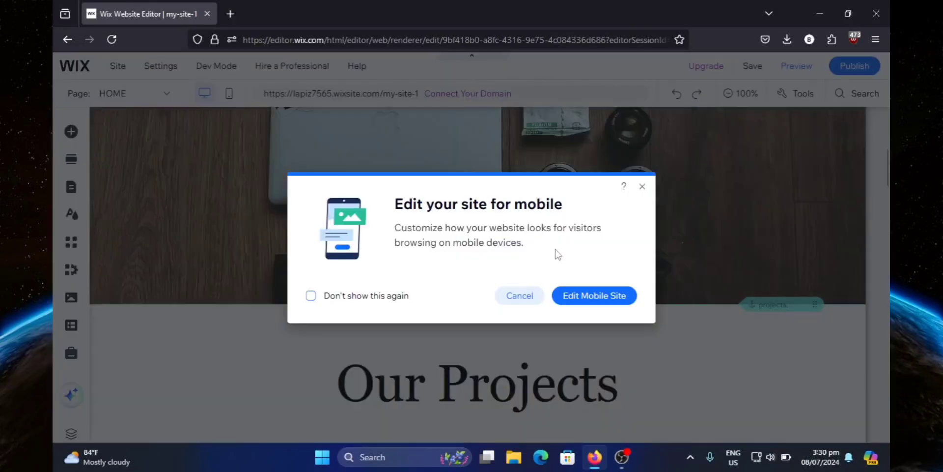
Step: Decline the mobile site editing offer, then open the contact form's e-mail text for editing and leave it unchanged
left_click(519, 295)
scroll(499, 173, "down", 15)
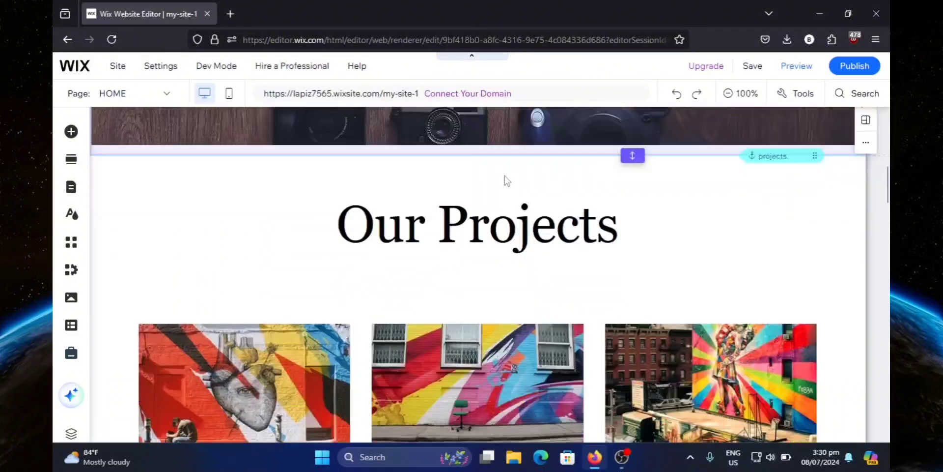
scroll(499, 201, "down", 15)
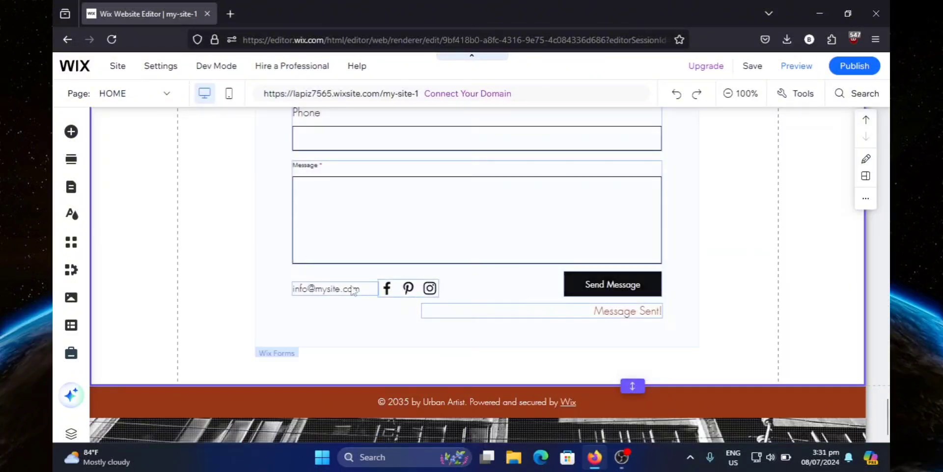
left_click(318, 292)
left_click(344, 252)
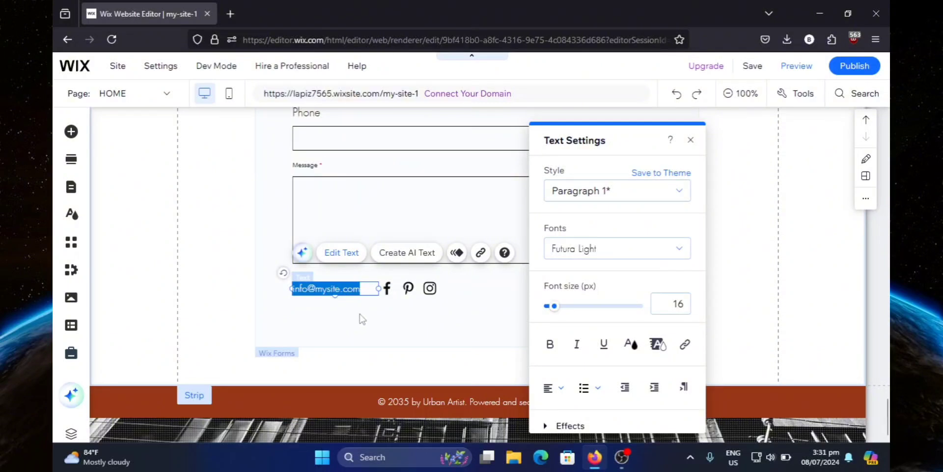
left_click(364, 319)
scroll(393, 304, "up", 1)
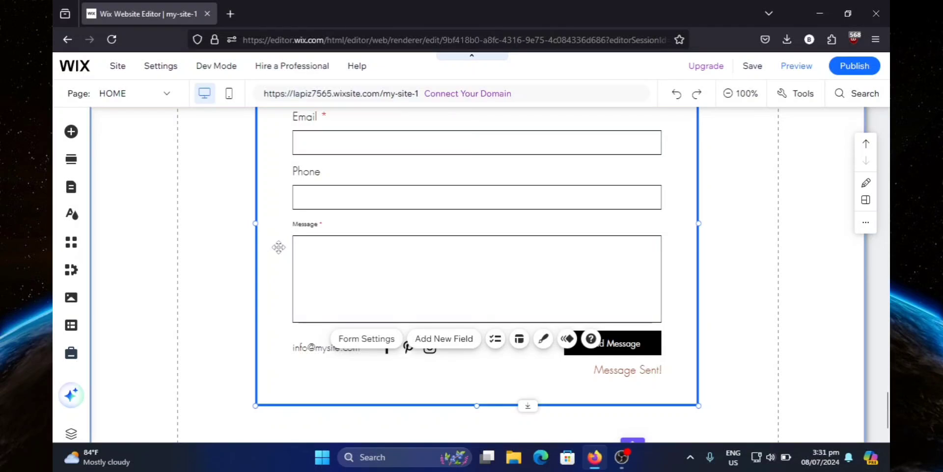
Step: Check the contact form one last time and publish the site
scroll(497, 248, "up", 3)
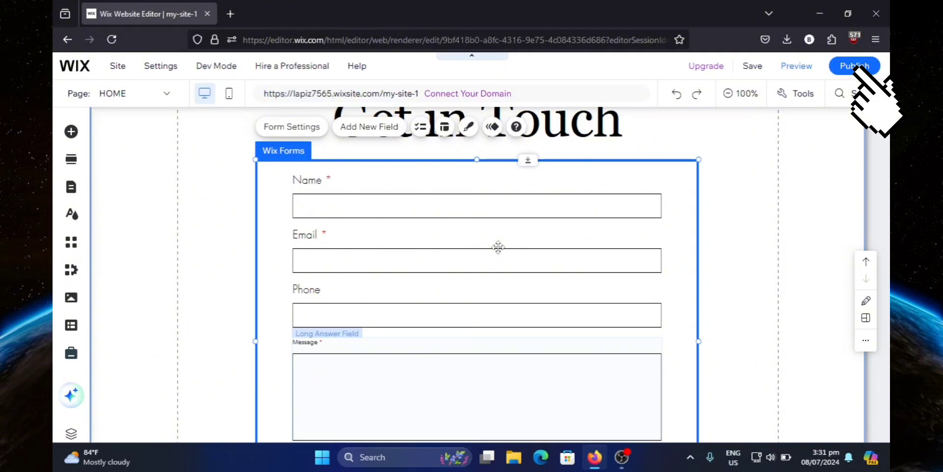
scroll(538, 221, "down", 4)
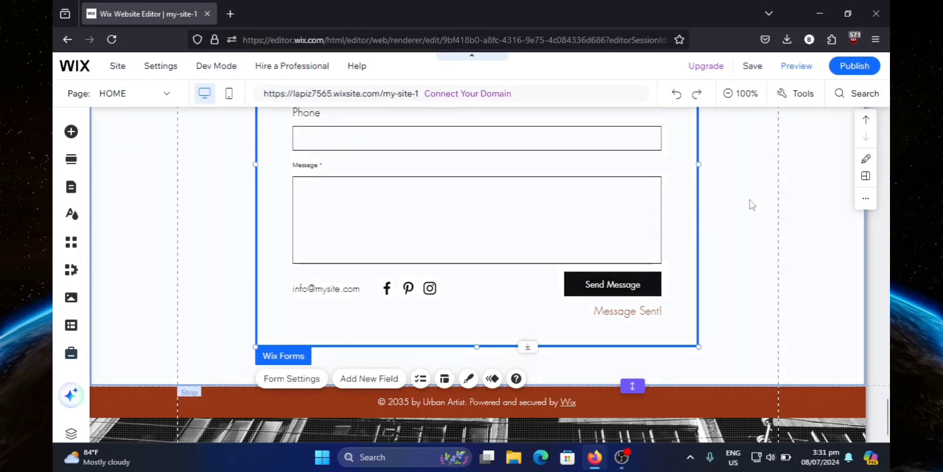
mouse_move(855, 68)
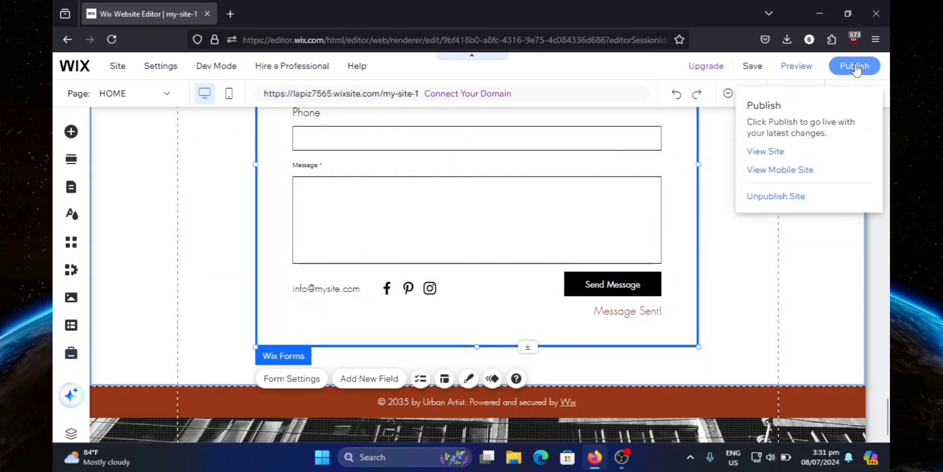
left_click(855, 68)
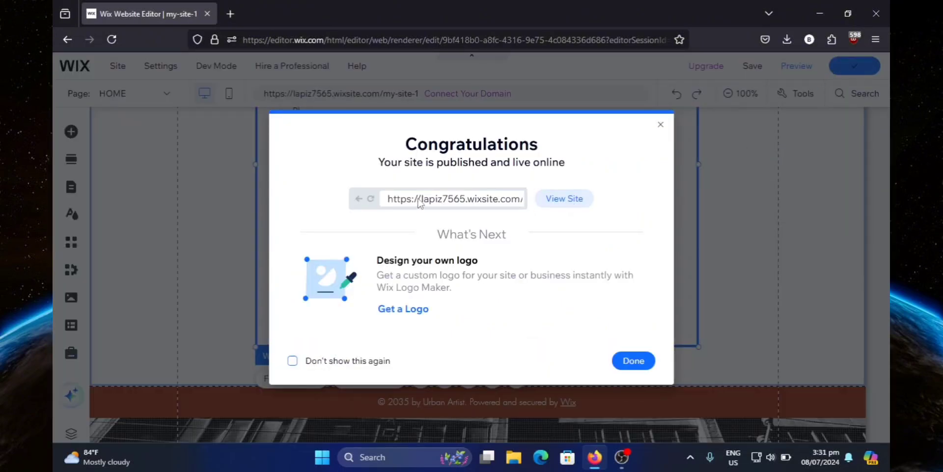
Step: Open the published site in the browser and look through its sections from the header to the train station strip and back
left_click(578, 200)
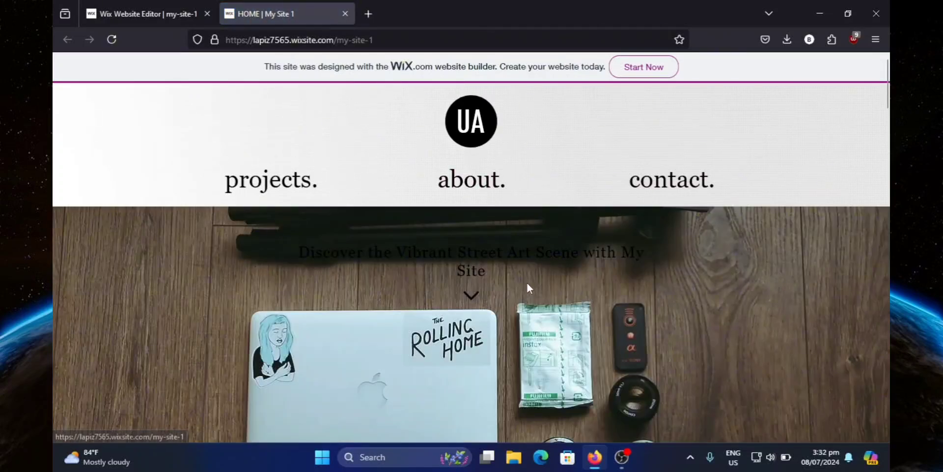
scroll(567, 272, "down", 10)
scroll(457, 226, "down", 15)
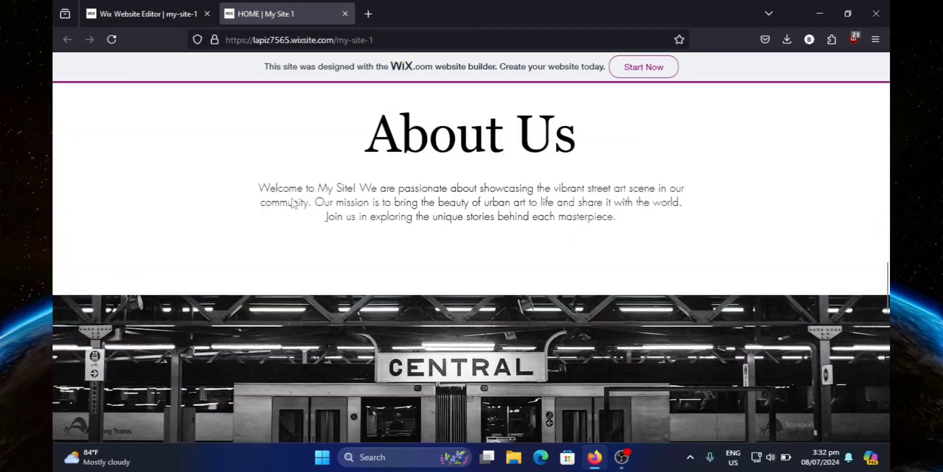
scroll(501, 248, "up", 5)
scroll(502, 249, "up", 10)
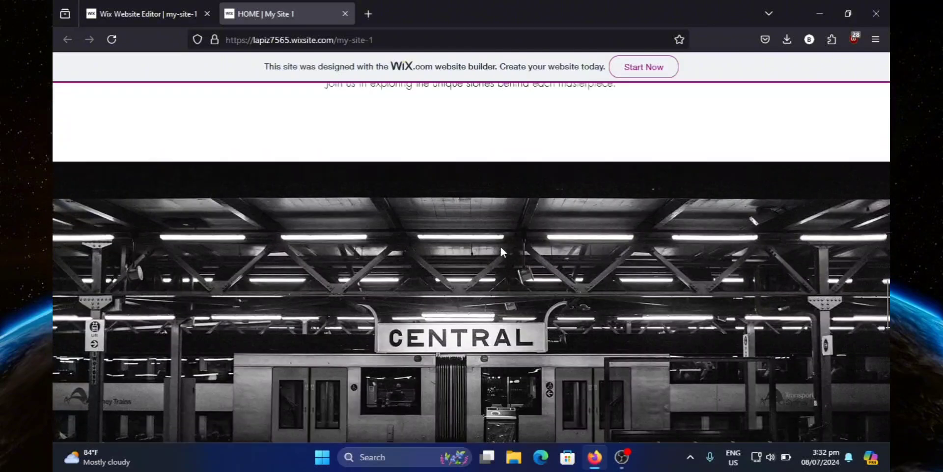
scroll(501, 246, "up", 4)
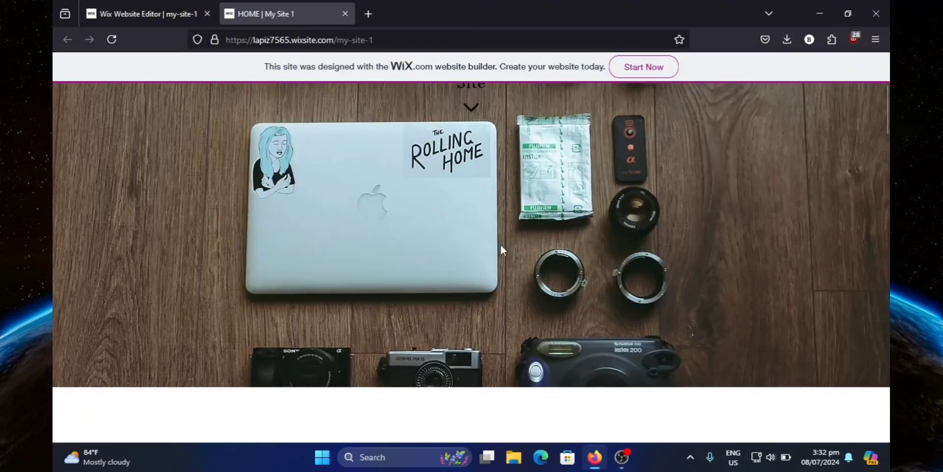